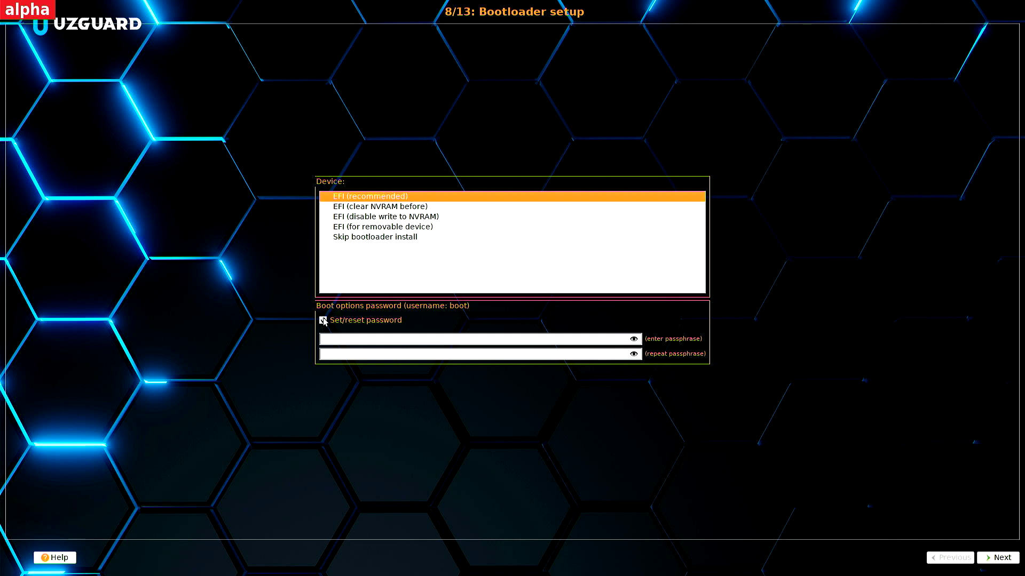
Keep the EFI (recommended) bootloader with no boot options password, and continue.
click(323, 321)
click(323, 321)
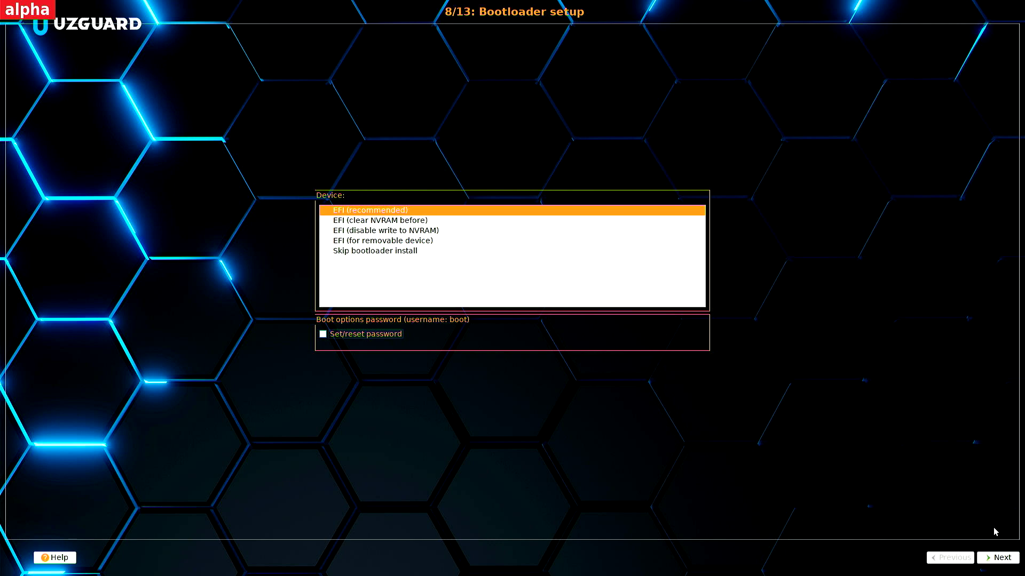
click(1001, 557)
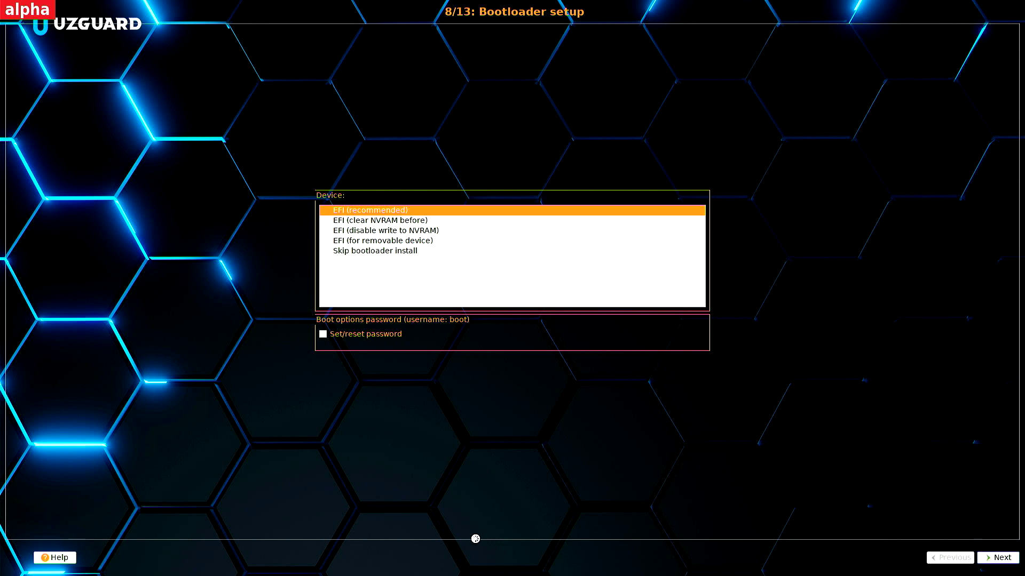
click(59, 558)
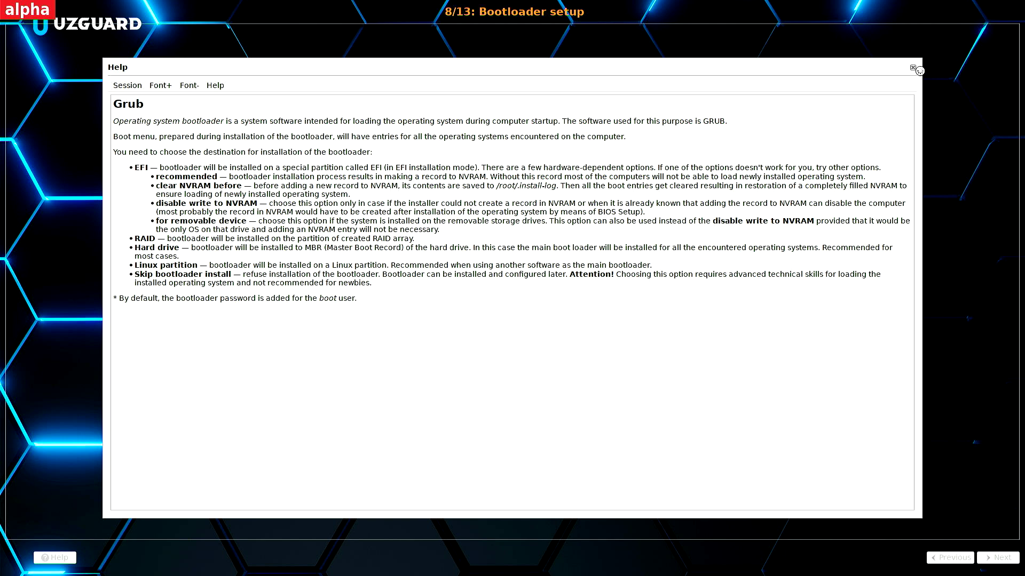
click(915, 67)
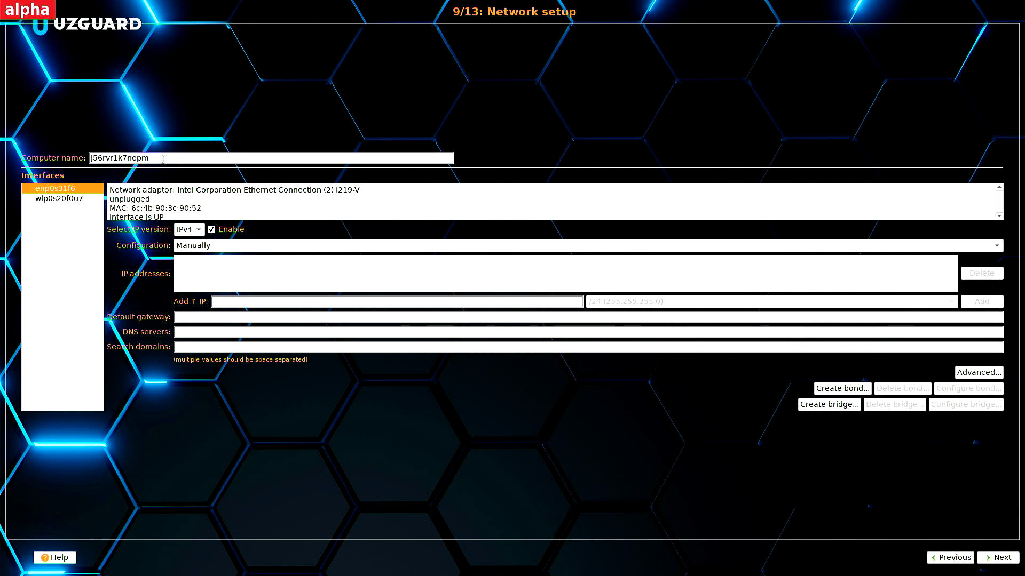
Set both enp0s31f6 and wlp0s20f0u7 to Use DHCP, and move on.
click(218, 246)
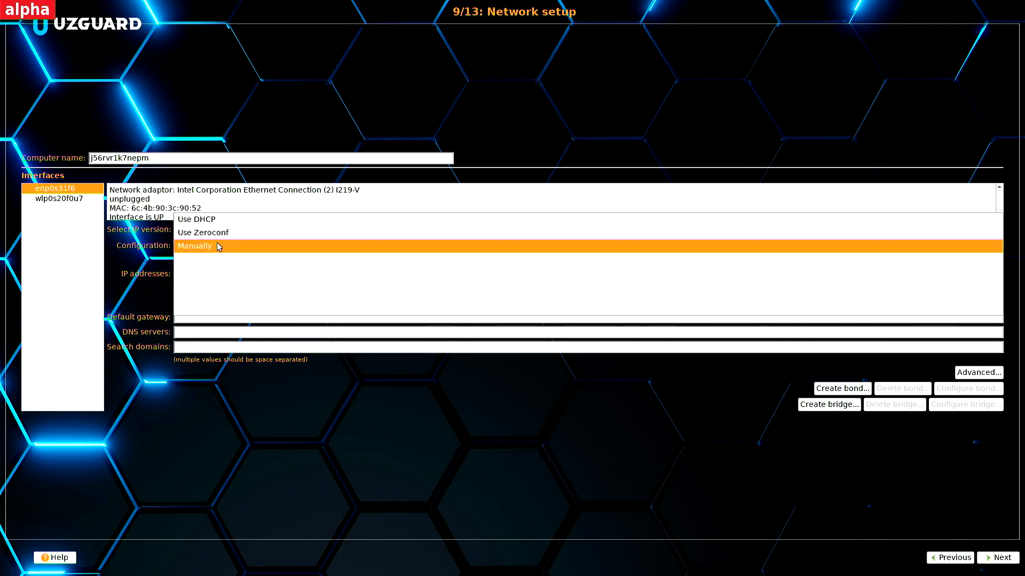
click(219, 220)
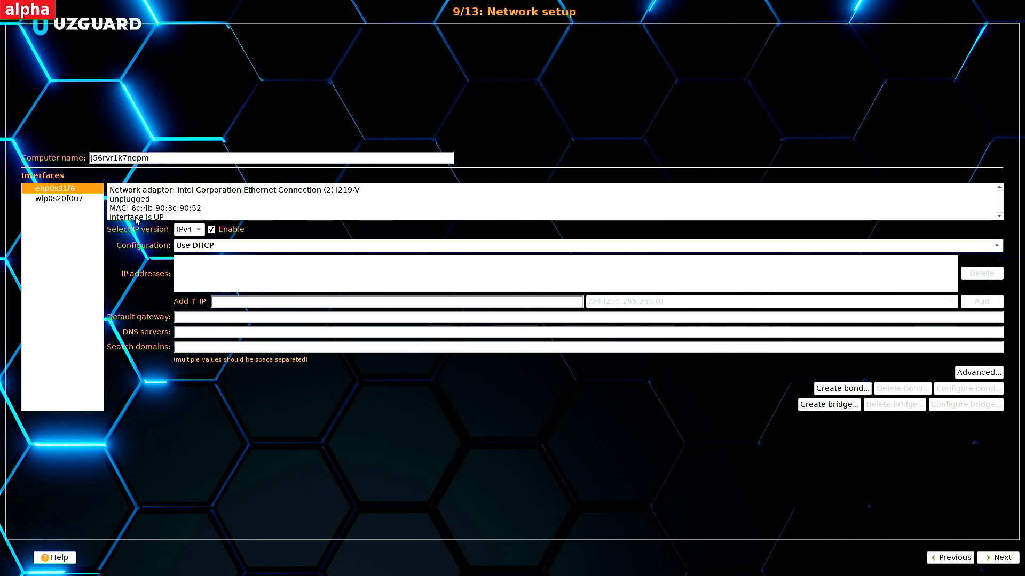
click(75, 200)
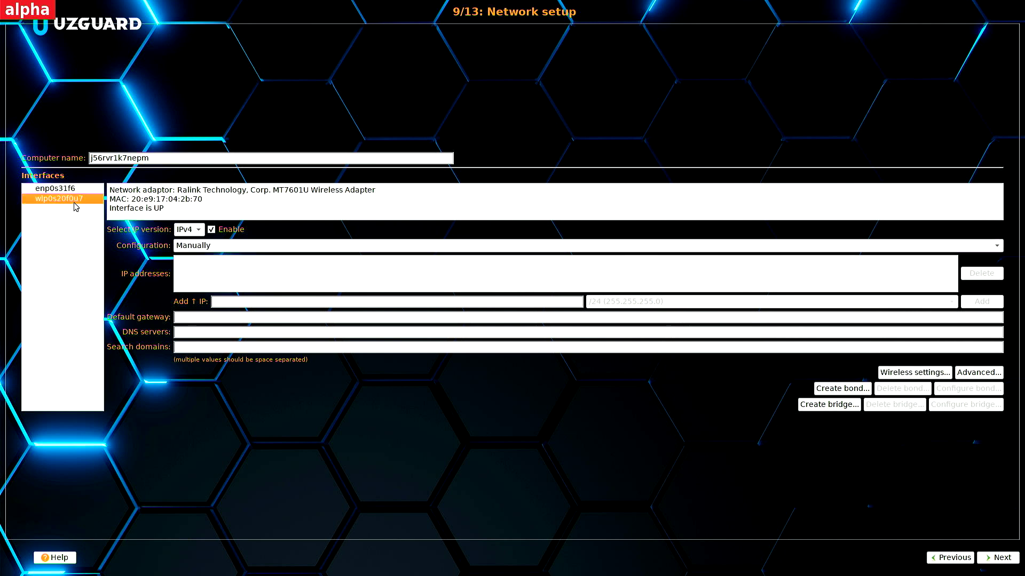
click(203, 247)
click(202, 218)
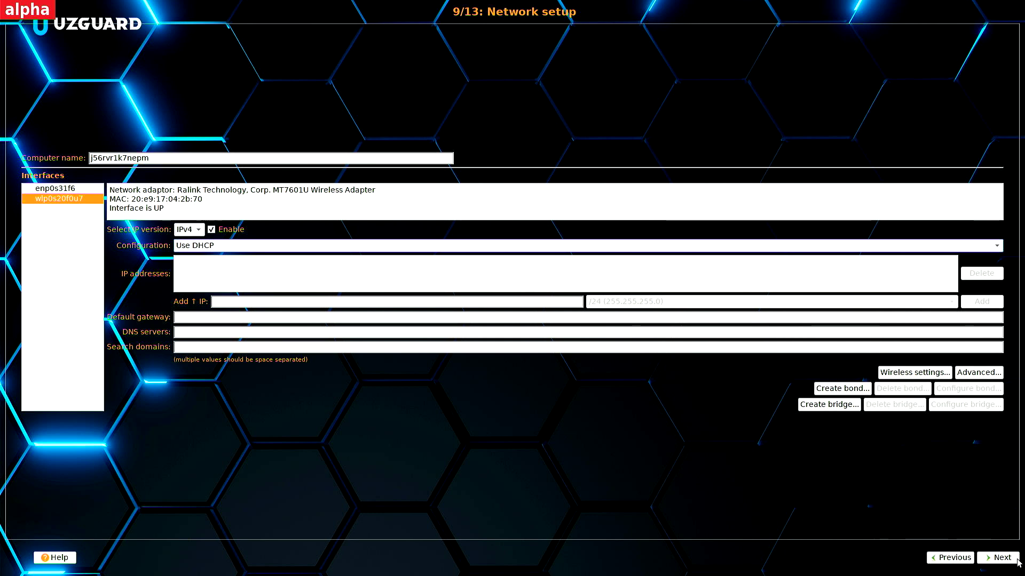
click(1001, 558)
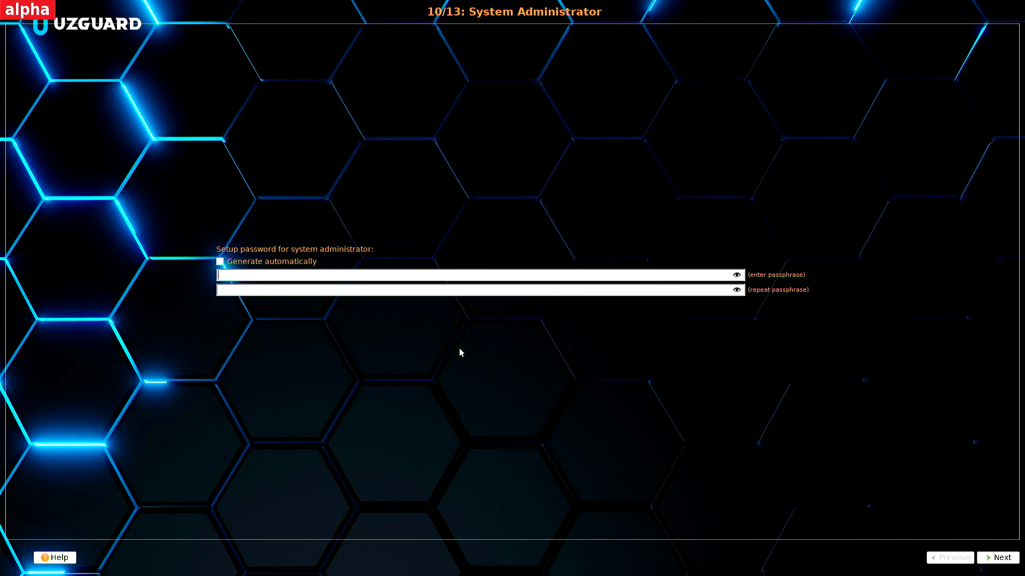
Enter the administrator password in both passphrase fields and confirm it.
click(258, 278)
text(****)
click(228, 289)
text(1234)
key(Return)
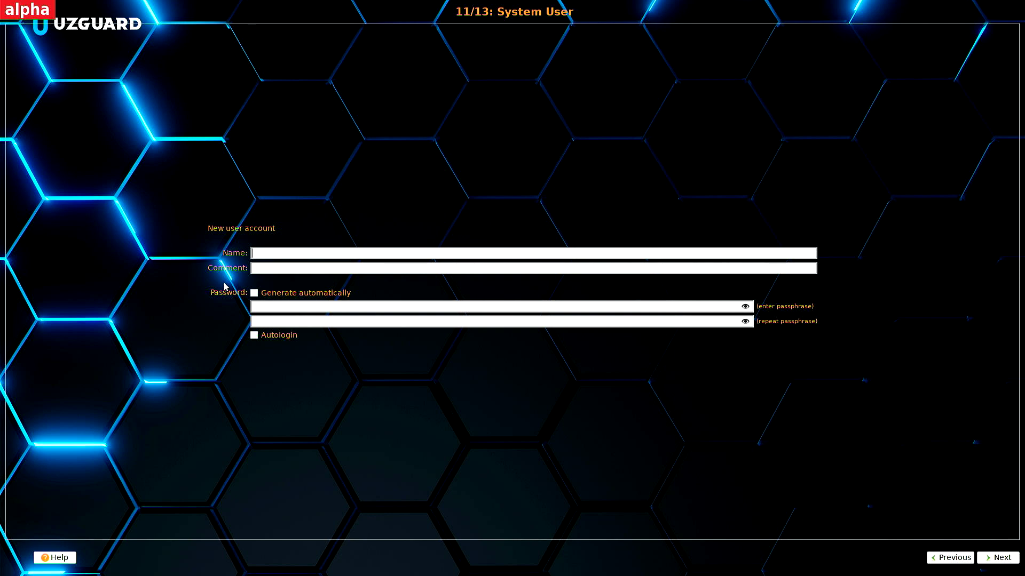
Enter the new user's name and a passphrase in both fields, then proceed.
text(a)
click(290, 307)
text(••)
key(BackSpace)
key(BackSpace)
text(••••••••)
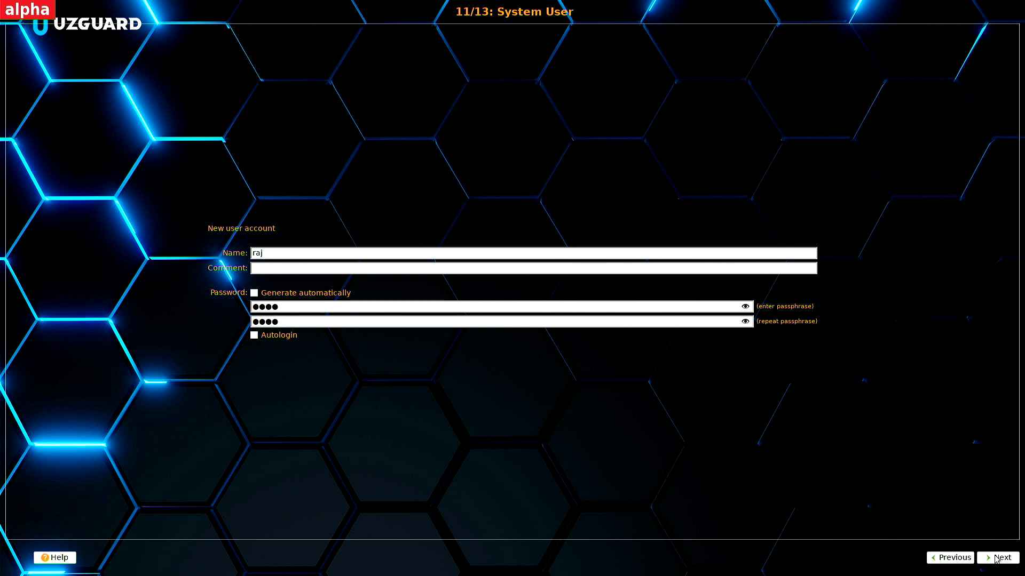
click(996, 558)
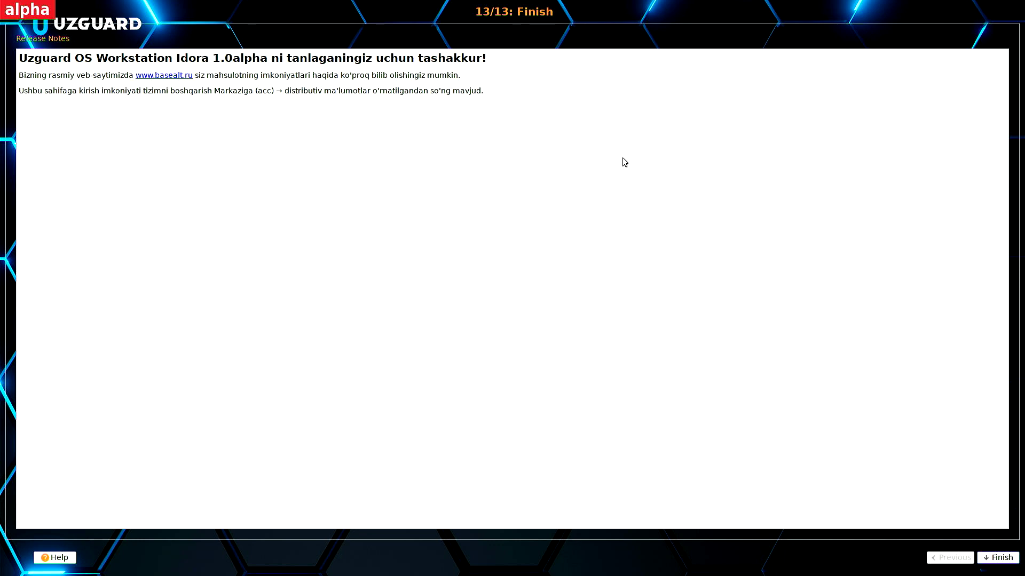
Finish the installation and reboot immediately at the console prompt.
click(998, 557)
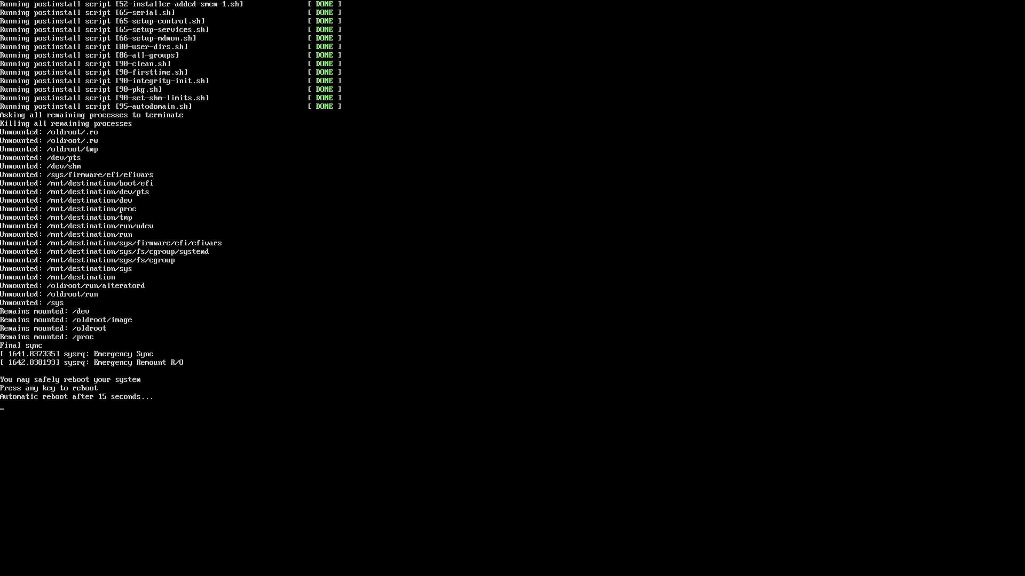
key(Return)
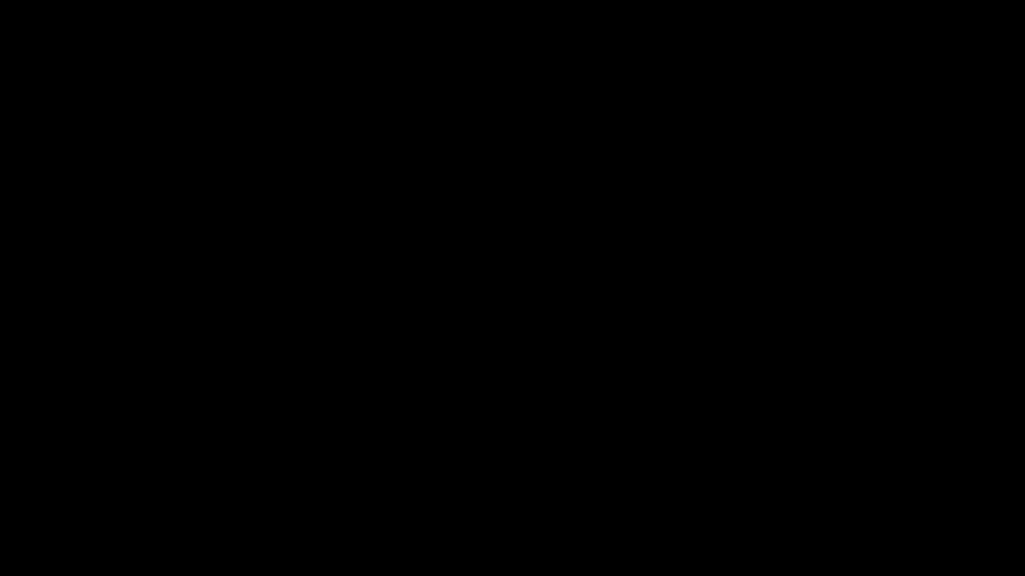
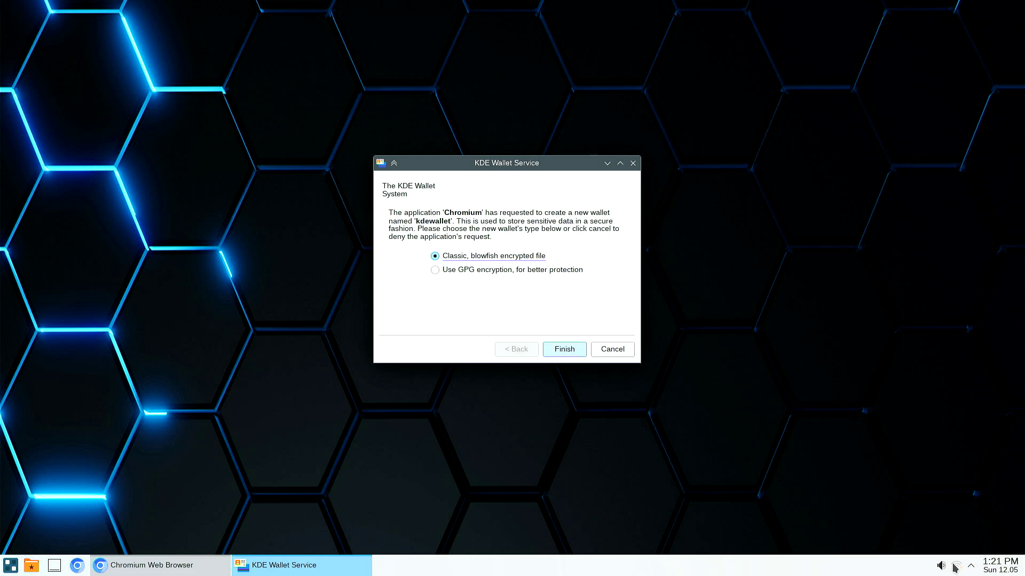
Connect to the OnePlus Nord CE 2 Lite 5G Wi-Fi network by entering its password.
click(953, 566)
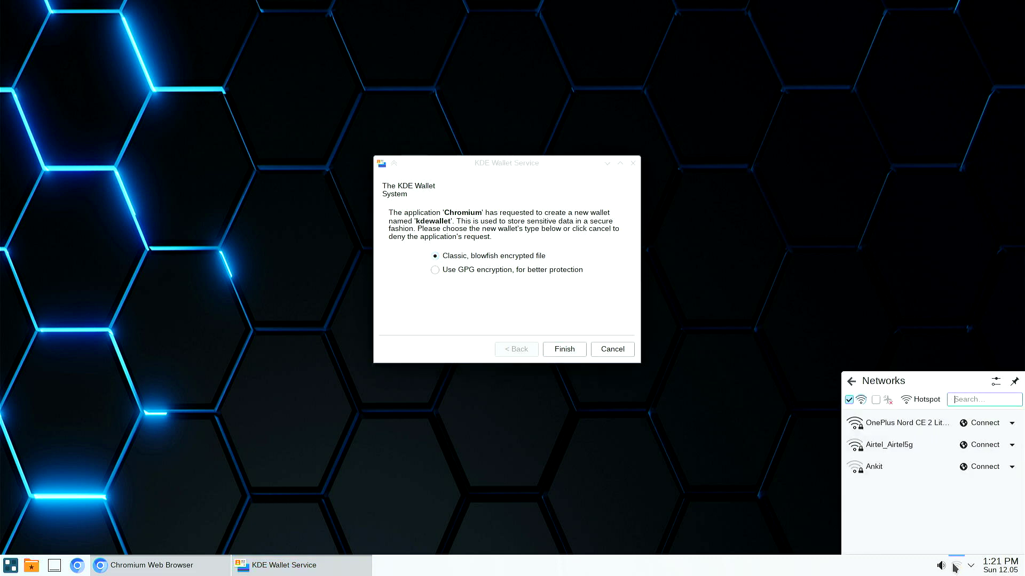
click(900, 430)
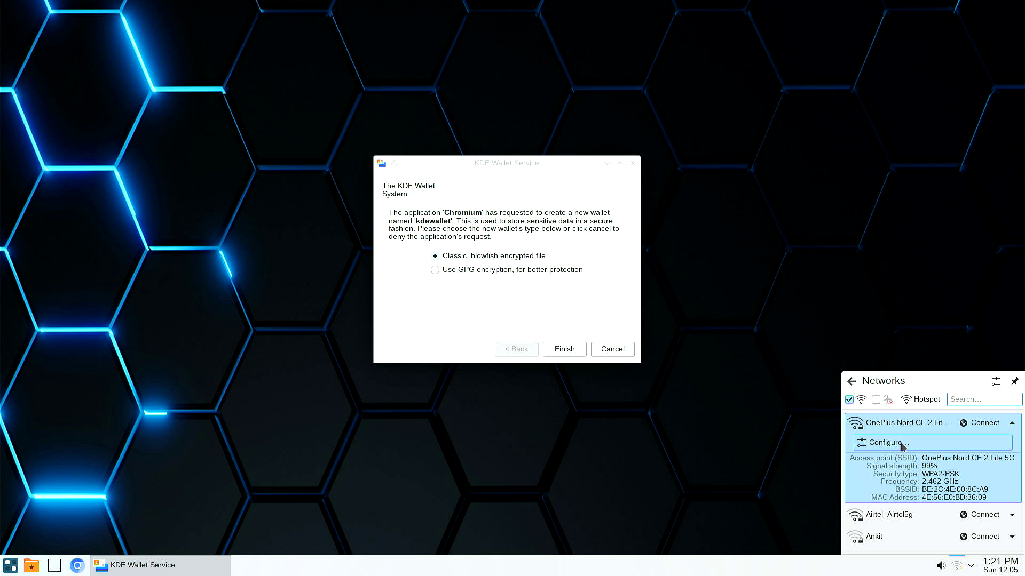
click(909, 431)
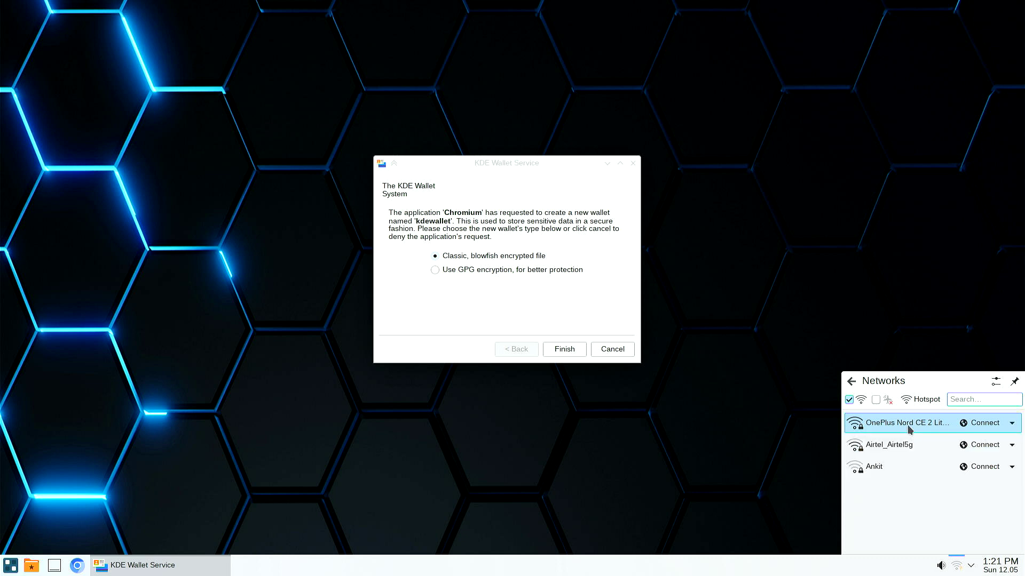
click(909, 431)
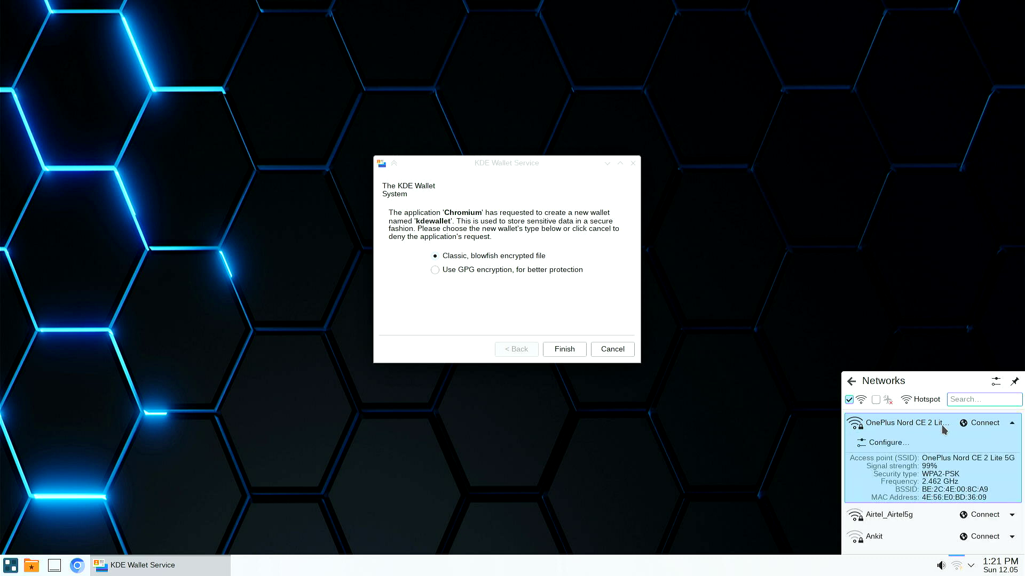
click(973, 423)
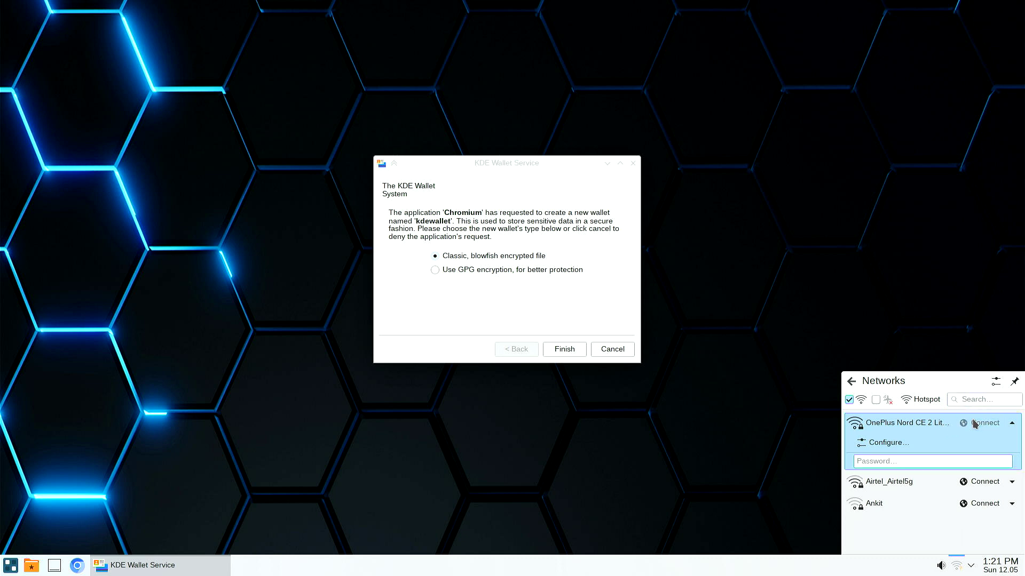
click(935, 460)
text(••••••••)
key(Return)
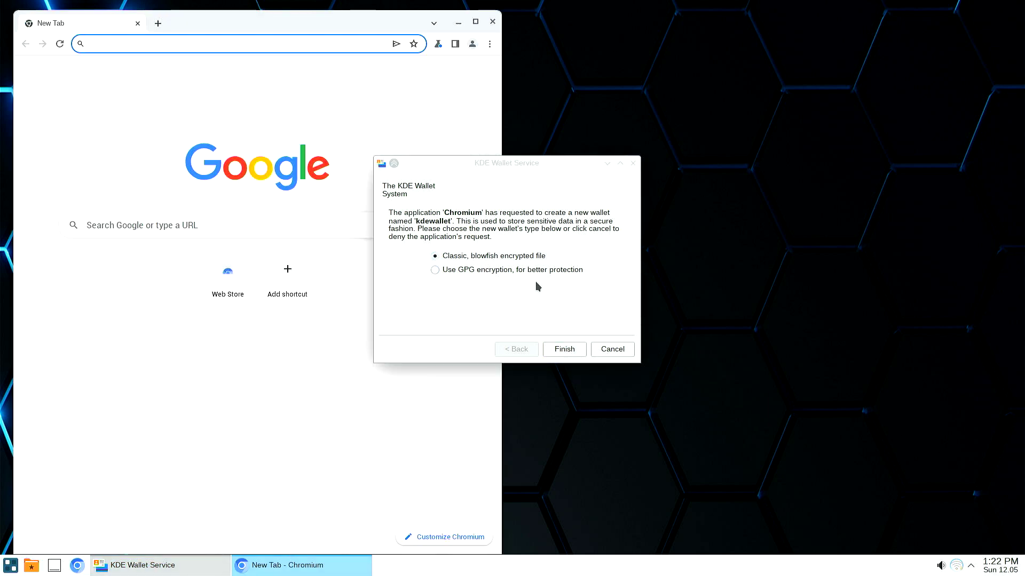
Keep Classic blowfish encryption and give kdewallet the same password in both fields.
click(564, 348)
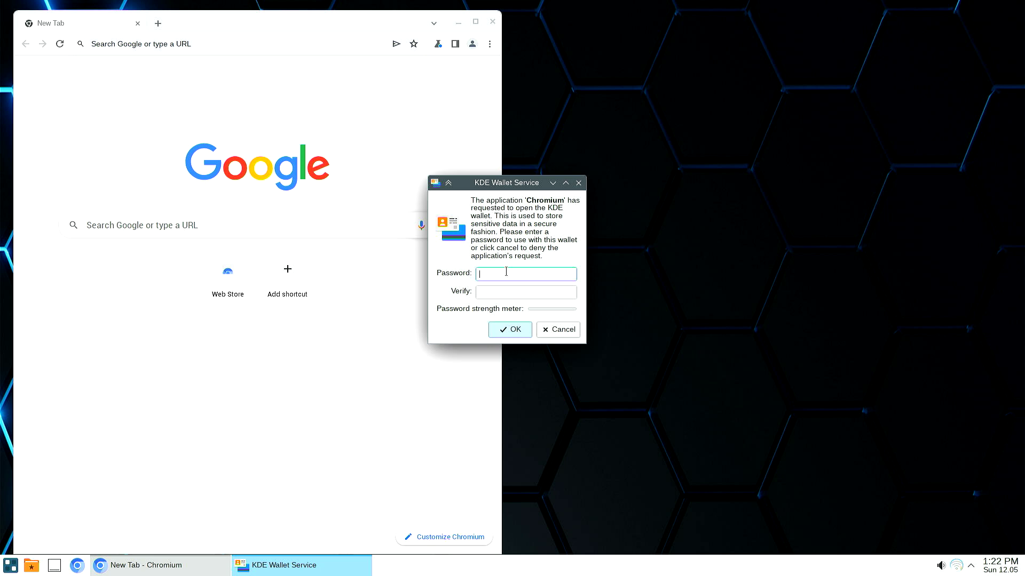
text(*****)
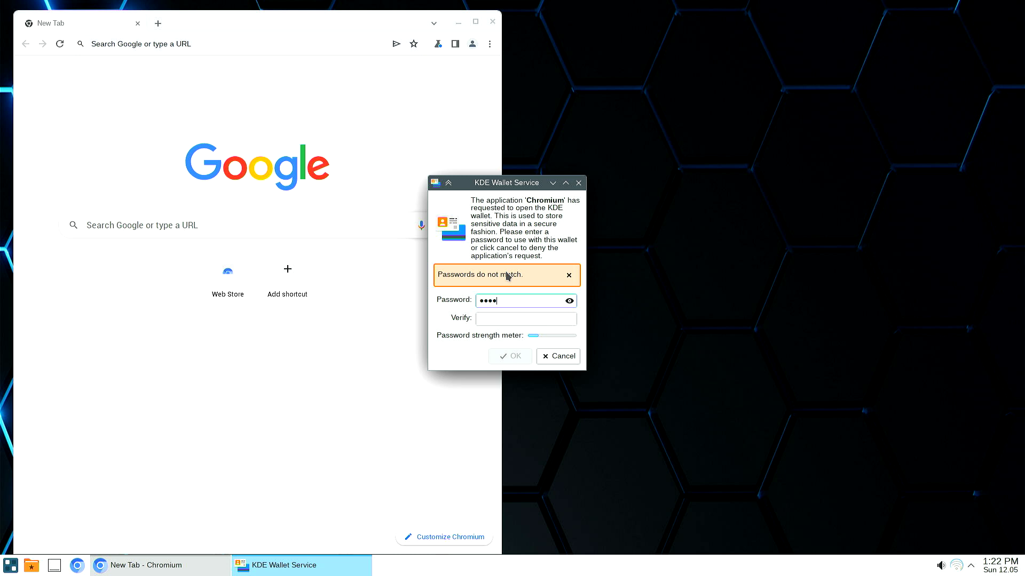
key(BackSpace)
key(BackSpace)
key(BackSpace)
key(BackSpace)
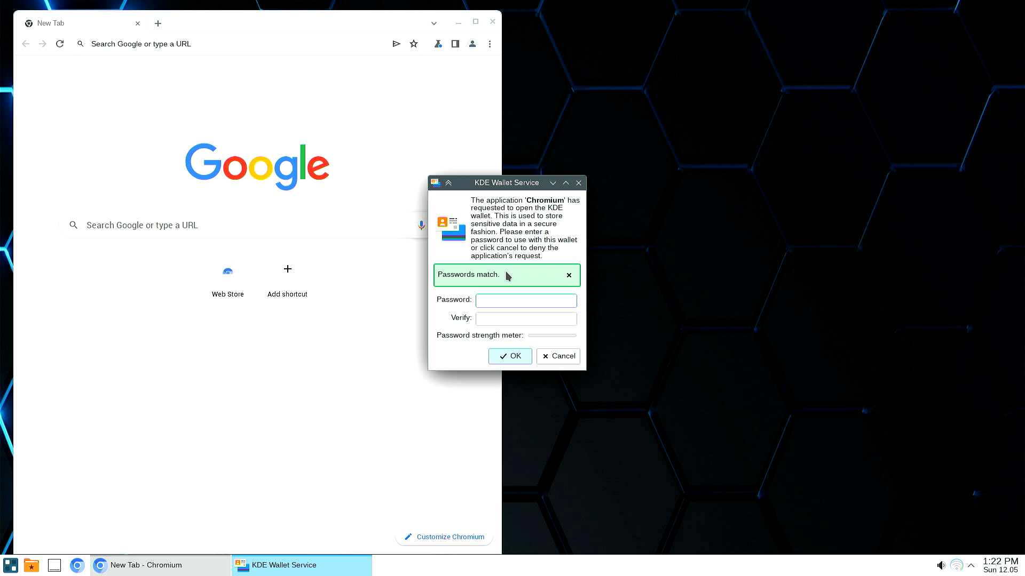
text(pass)
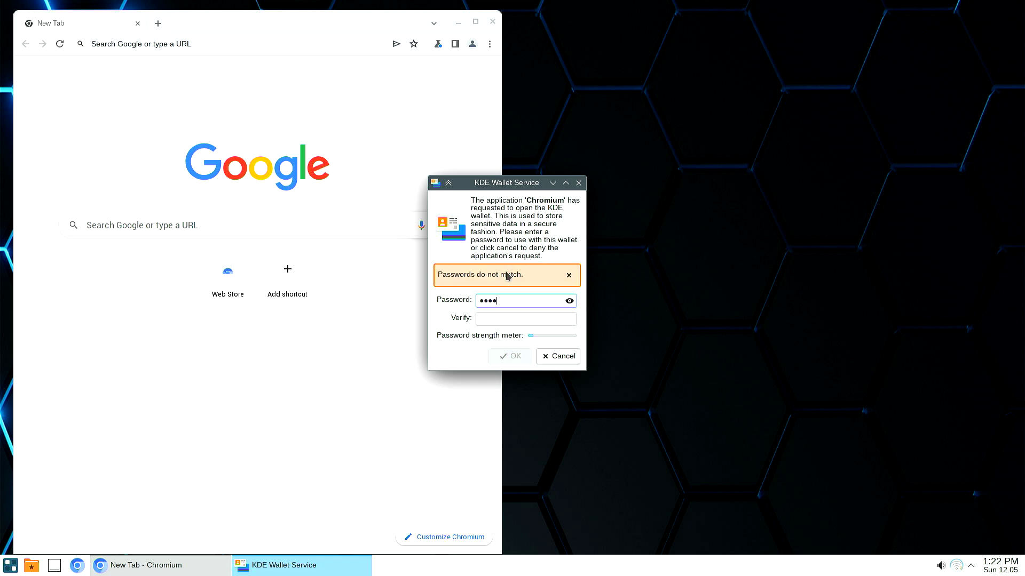
click(491, 318)
text(pass)
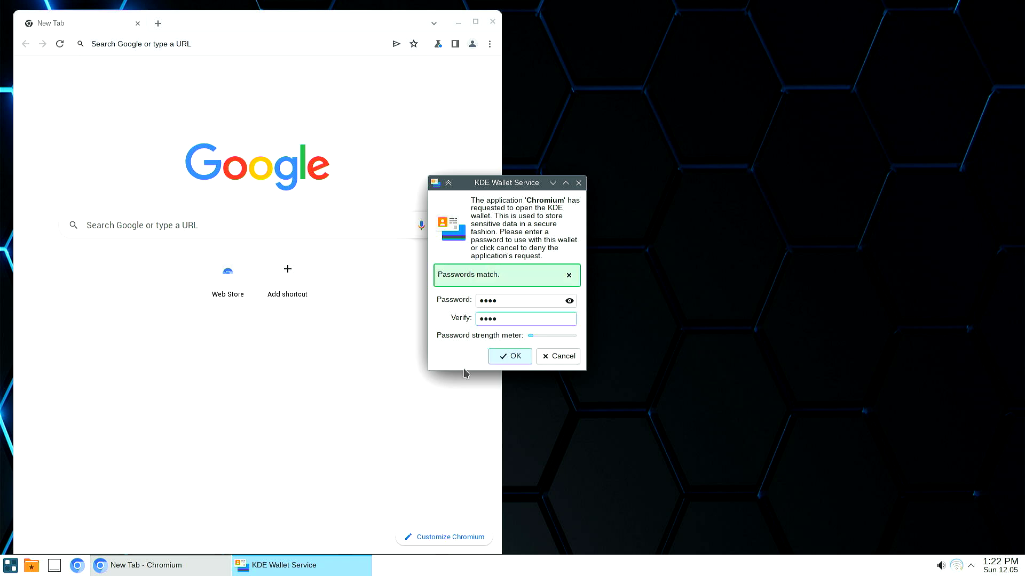
click(506, 356)
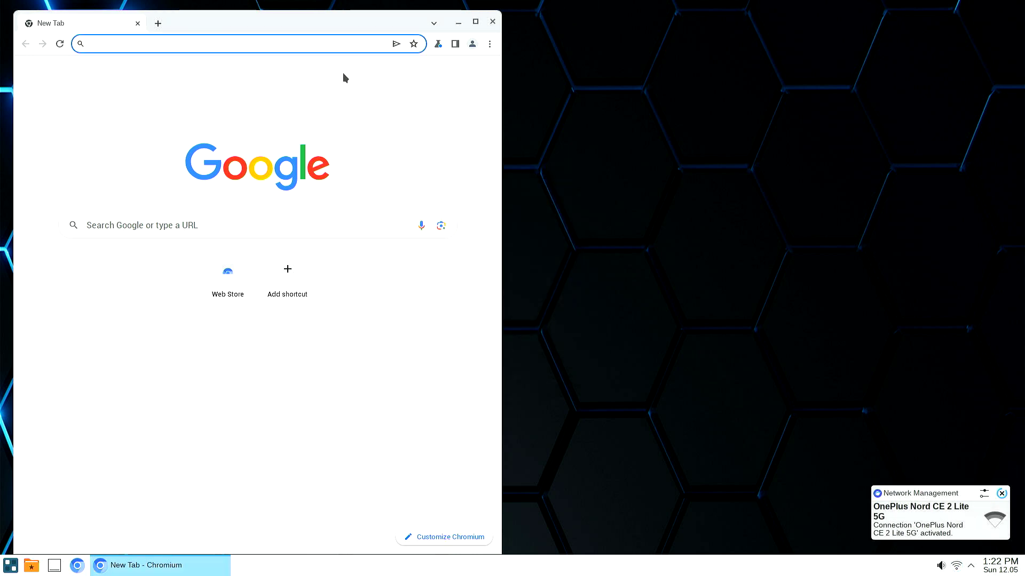
Maximize Chromium and search Google for 'base alt'.
click(475, 22)
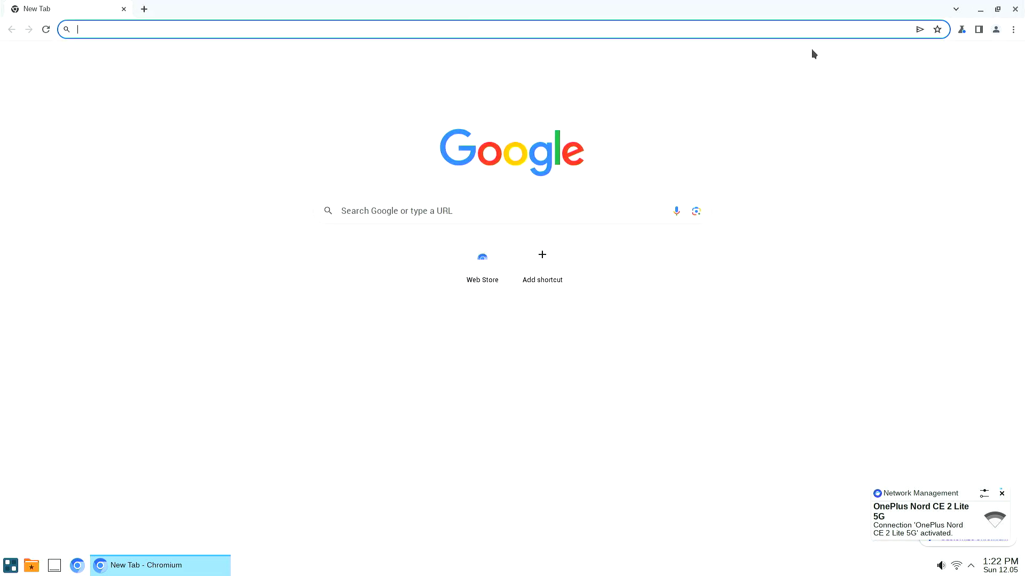
click(623, 214)
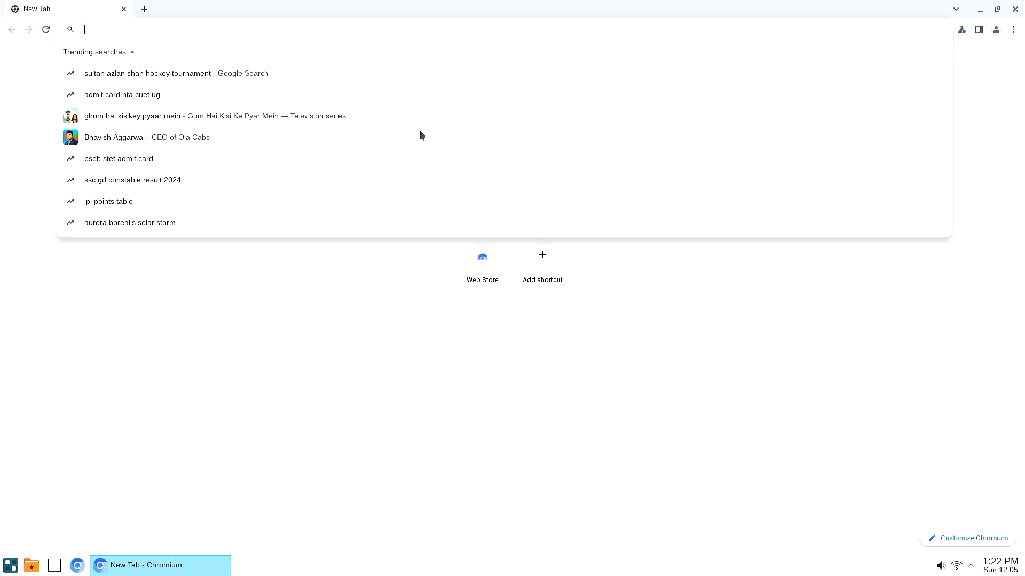
click(243, 373)
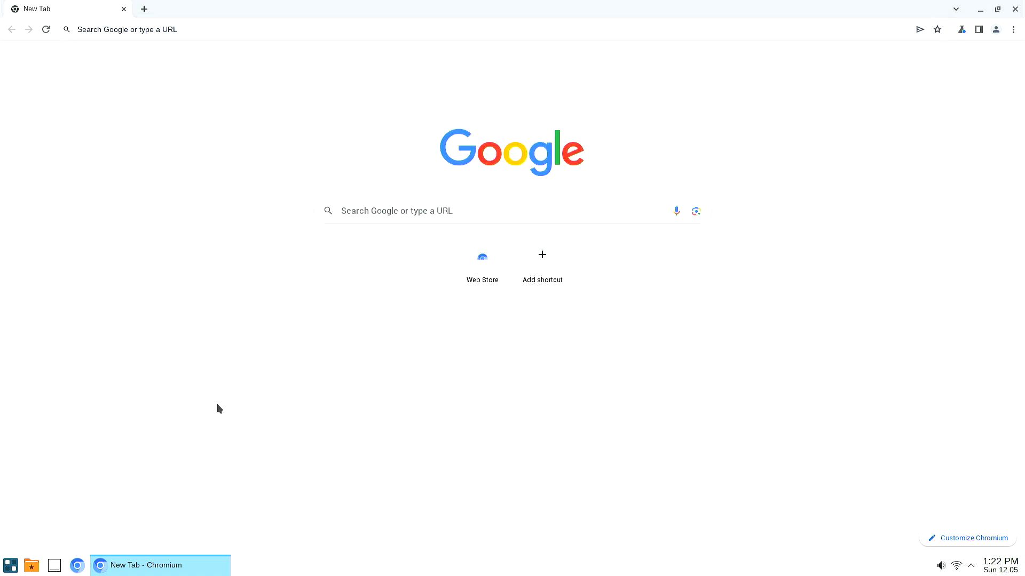
click(879, 25)
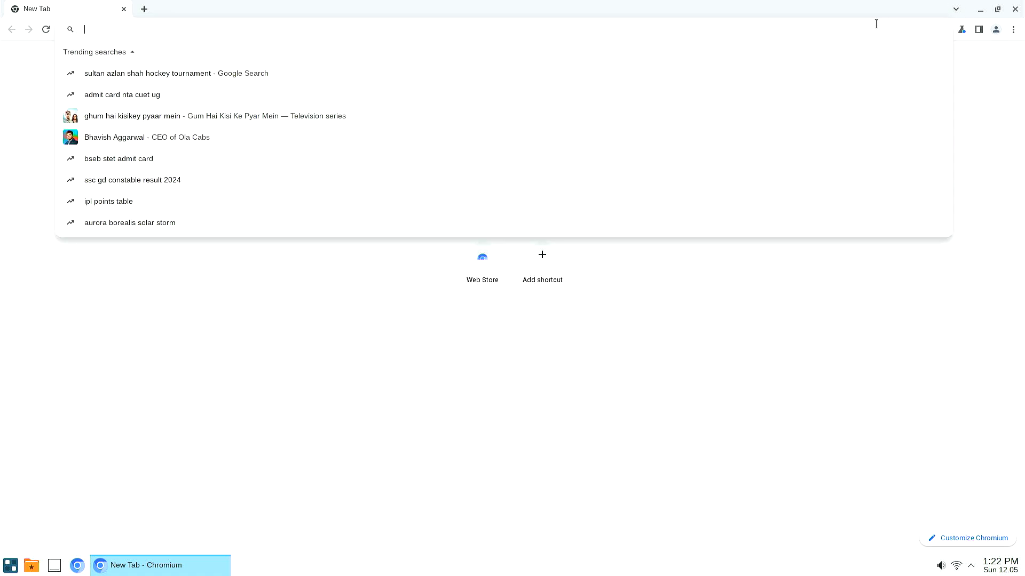
text(bas)
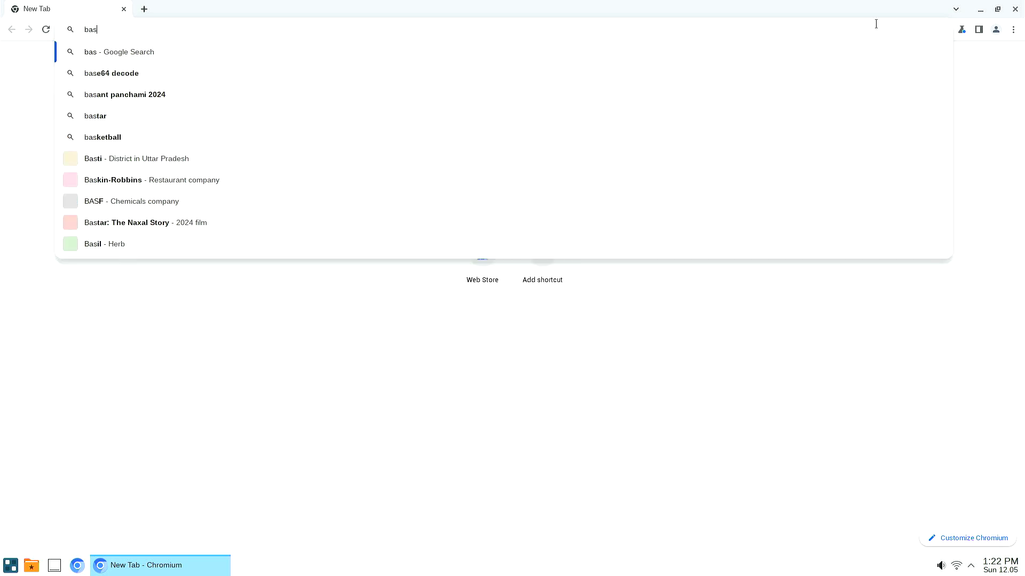
text(e alt)
key(Return)
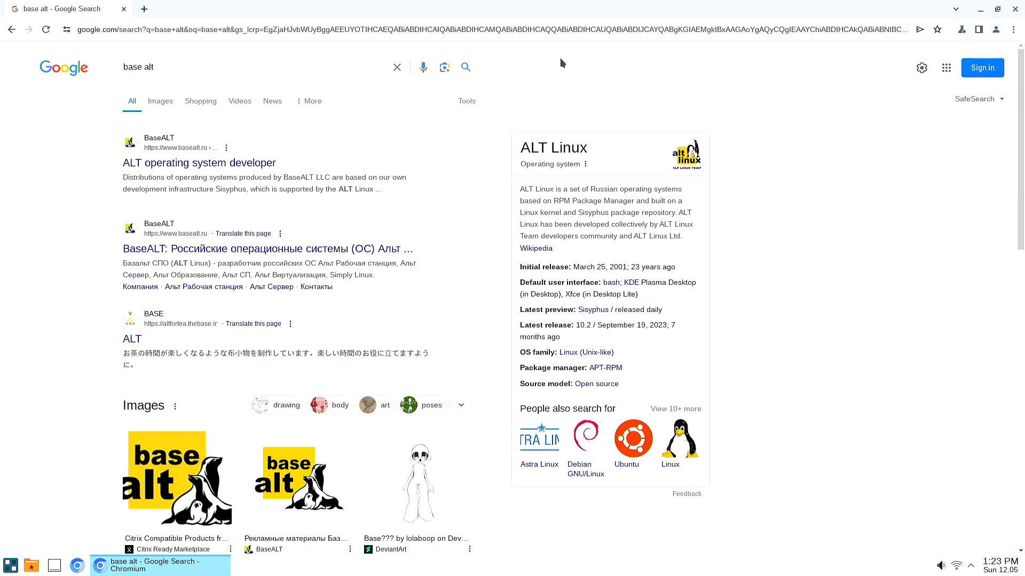
Replace the address with a Google search for 'chrome'.
click(570, 28)
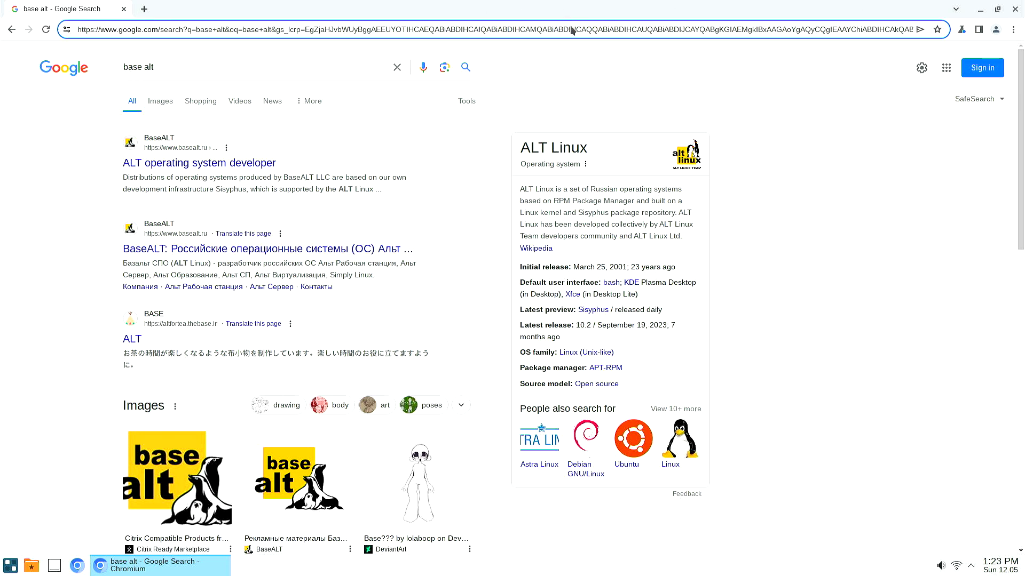
key(ctrl+a)
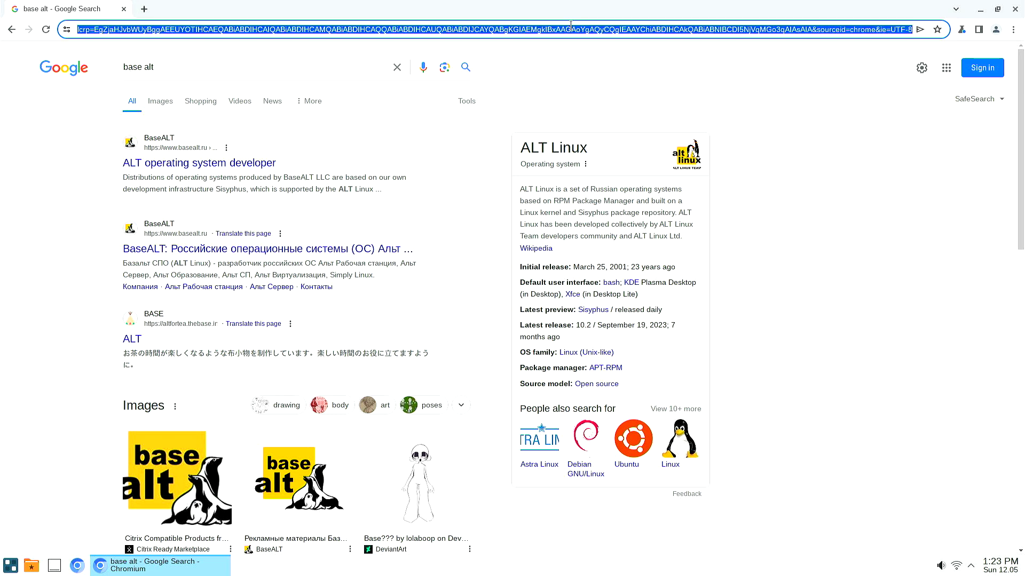
text(chrom)
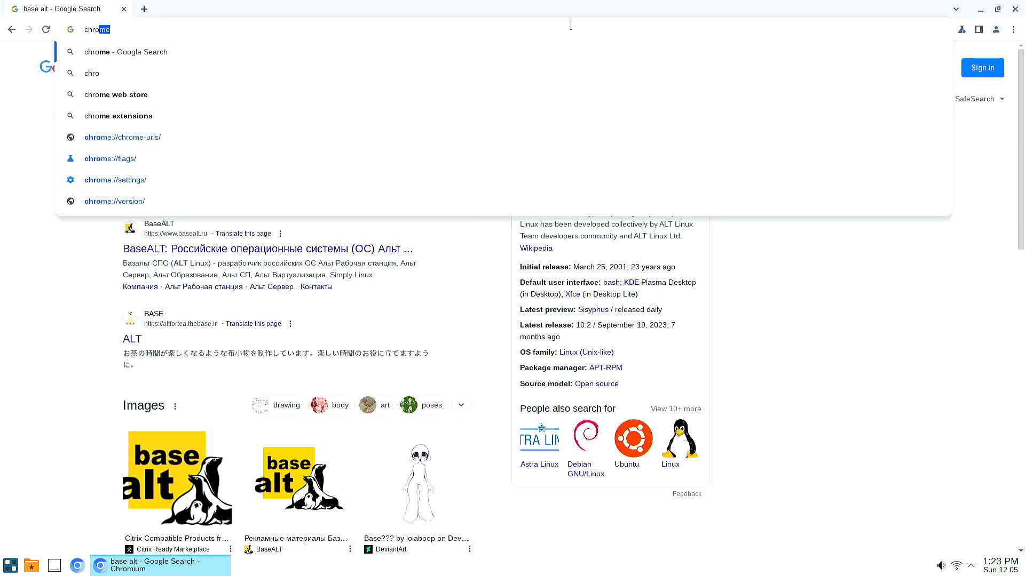
text(e)
key(Return)
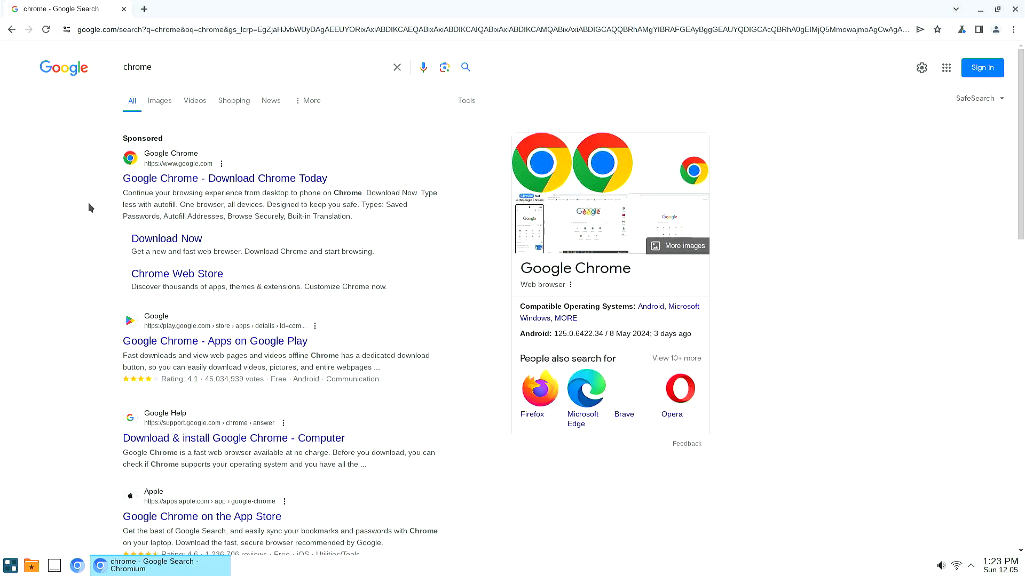
Download the 64 bit .rpm Chrome package from the sponsored Download Now page, accepting the terms.
click(158, 241)
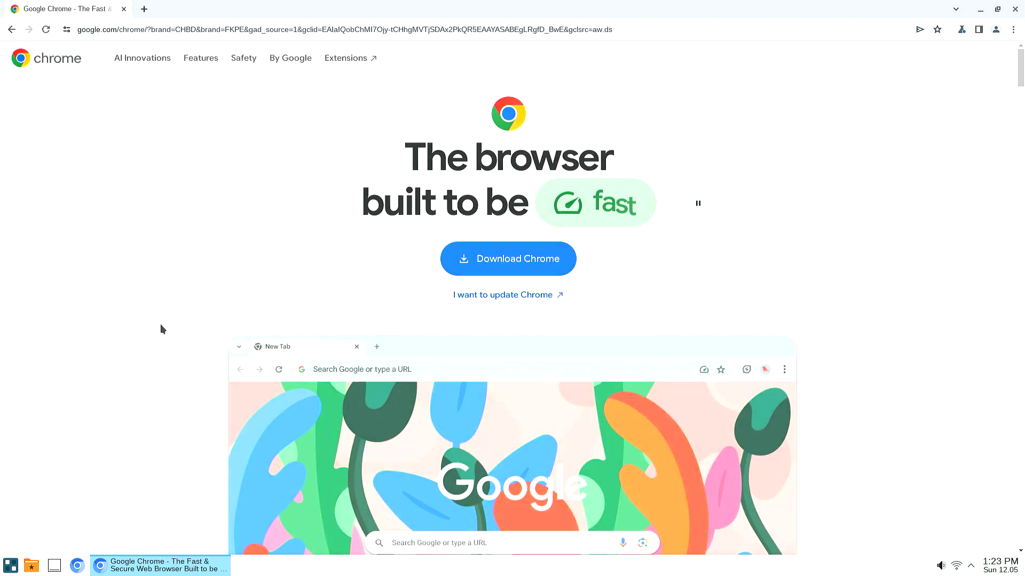
click(508, 266)
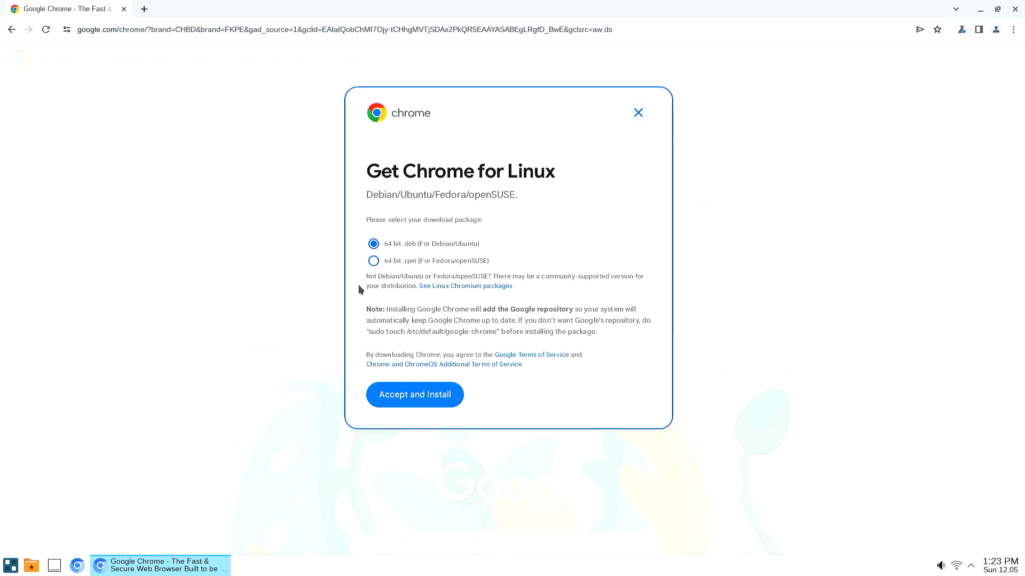
click(374, 261)
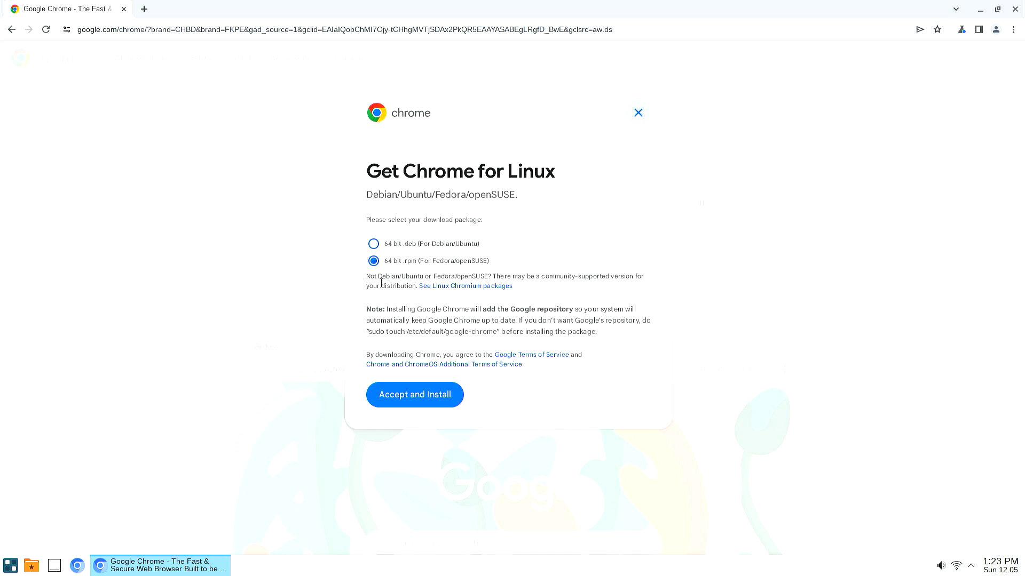
click(412, 395)
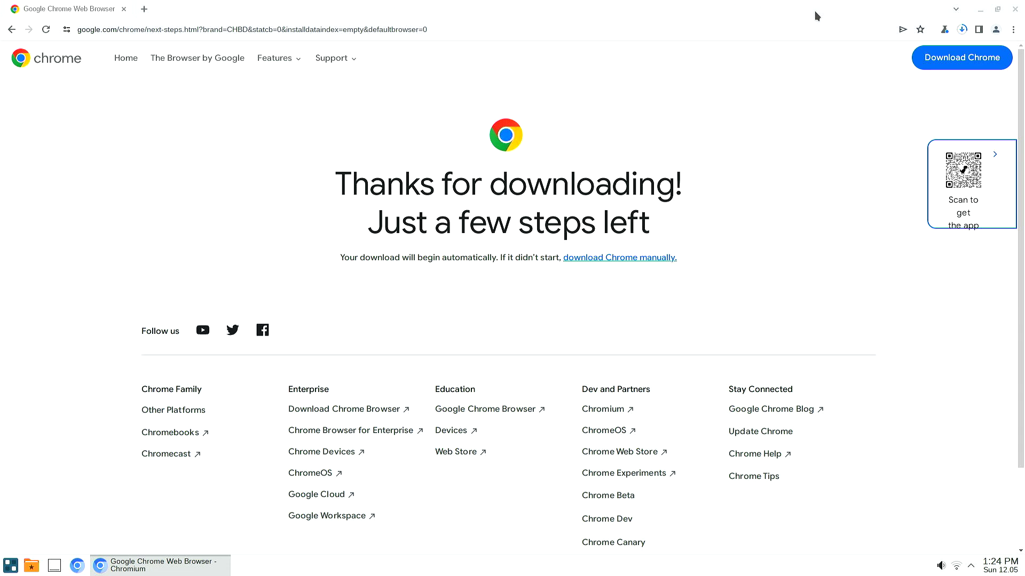
Watch the google-chrome-stable .rpm download on chrome://downloads, then restore the window and open the launcher.
click(966, 31)
mouse_move(872, 92)
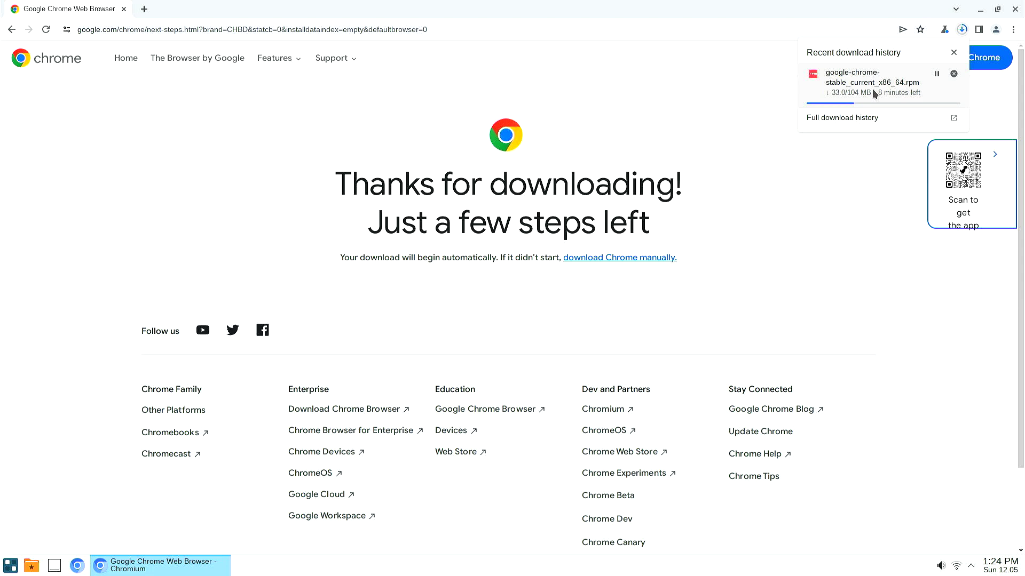
key(ctrl+j)
key(ctrl+u)
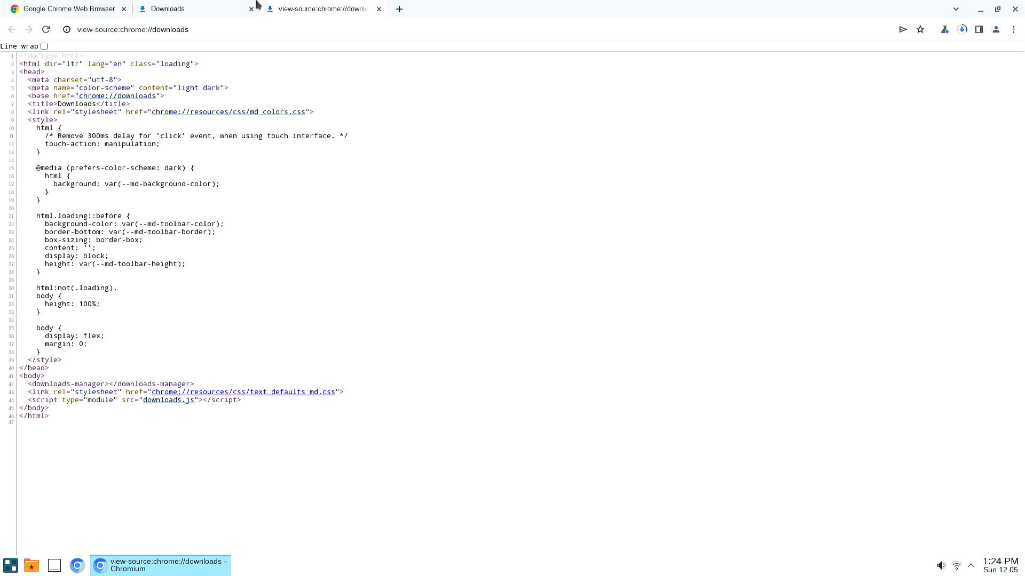
click(216, 8)
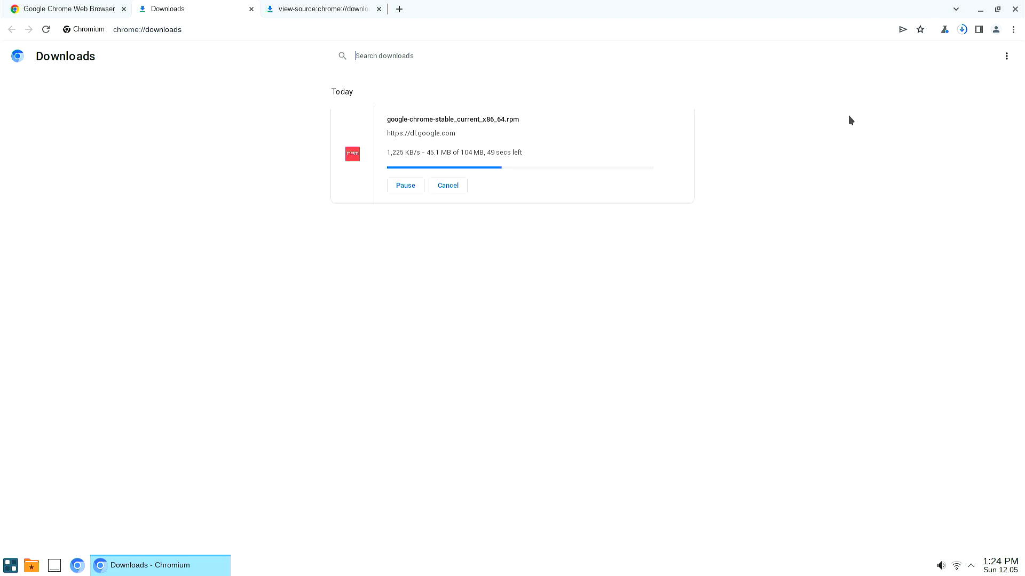
click(999, 10)
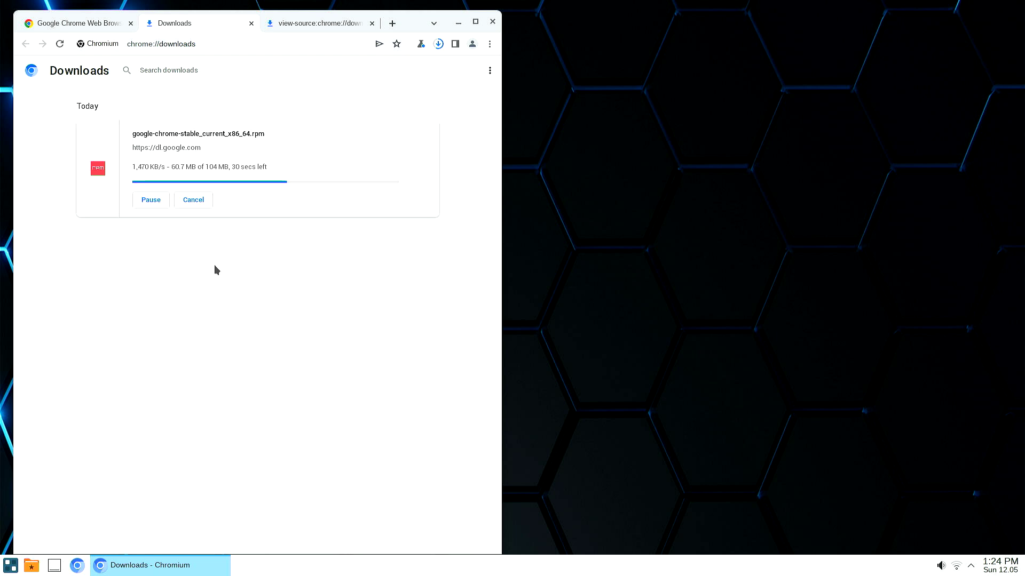
key(super)
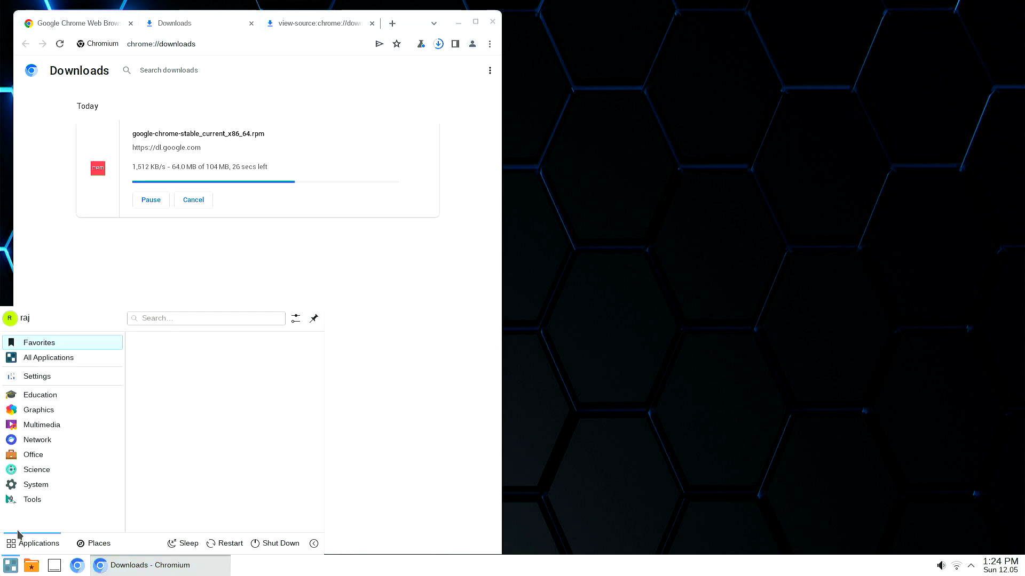
Launch Synaptic Package Manager from the application menu's Settings category.
mouse_move(68, 377)
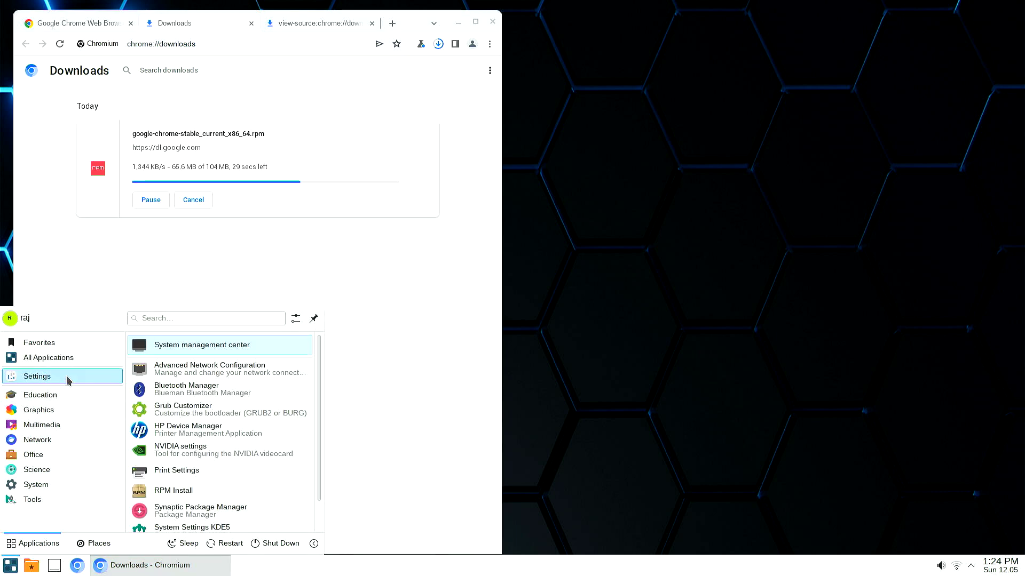
scroll(194, 449, down, 2)
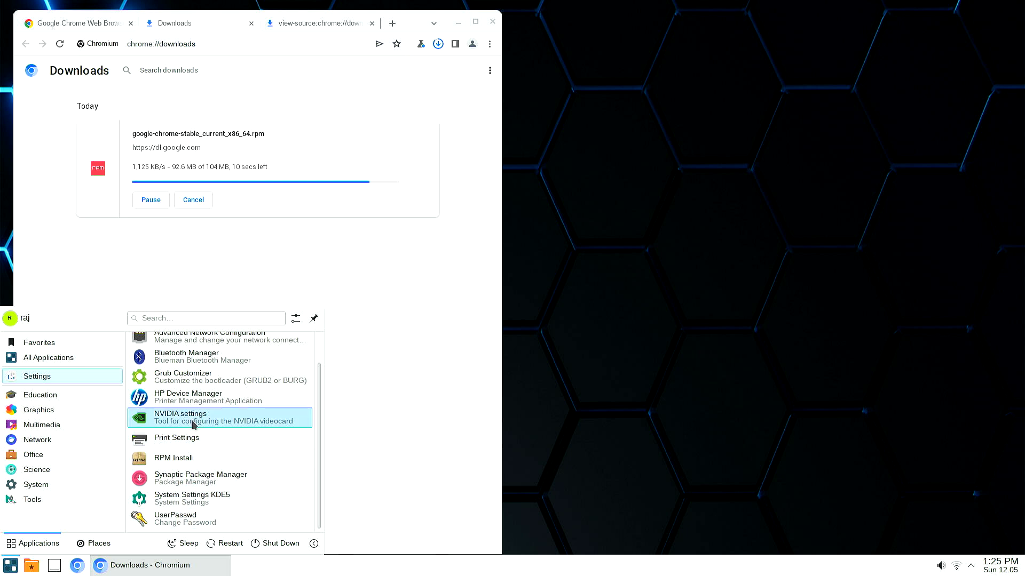
scroll(208, 430, up, 1)
scroll(208, 430, down, 1)
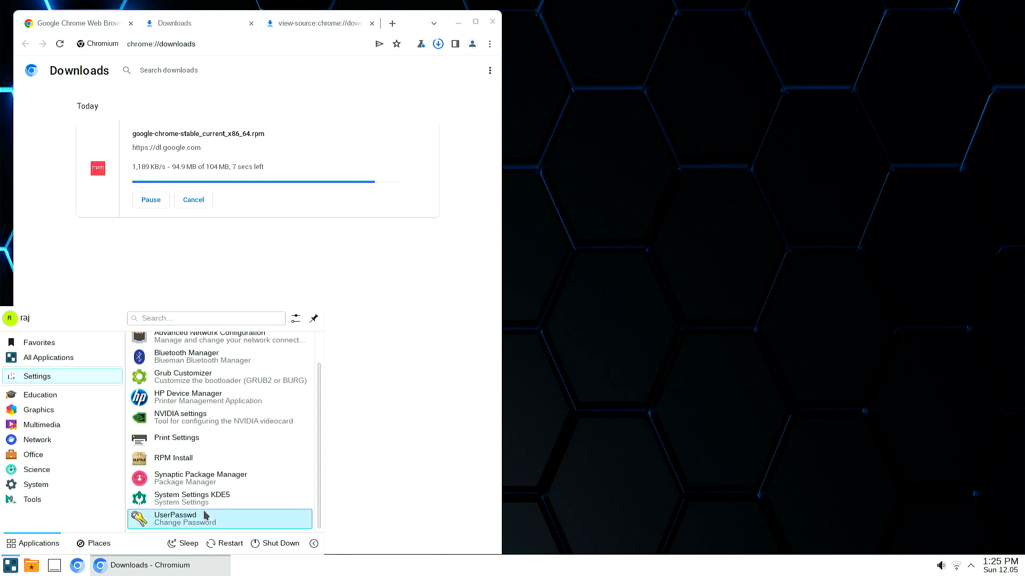
click(205, 477)
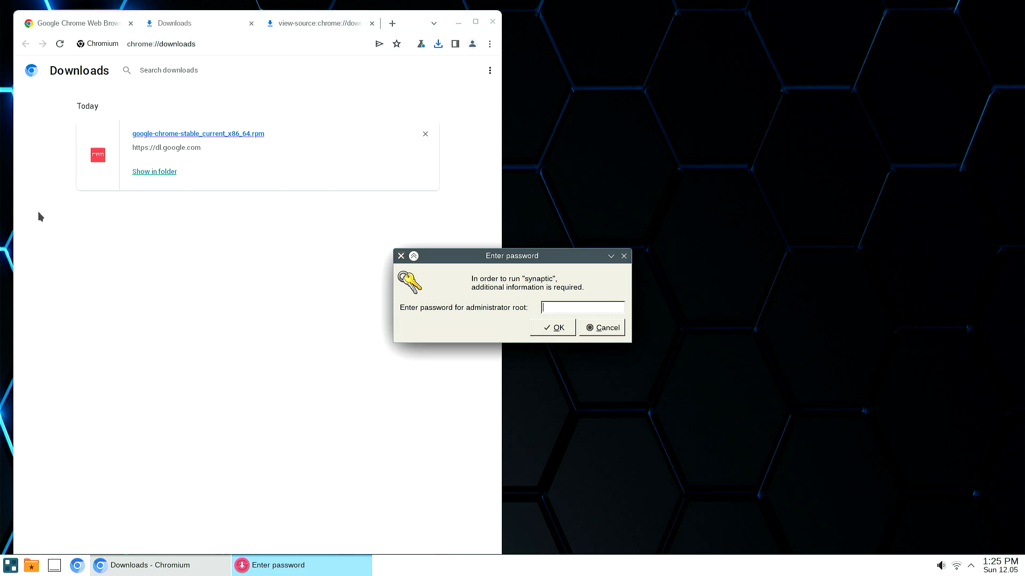
Cancel Synaptic's prompt and install the downloaded Chrome .rpm using the root password.
click(591, 329)
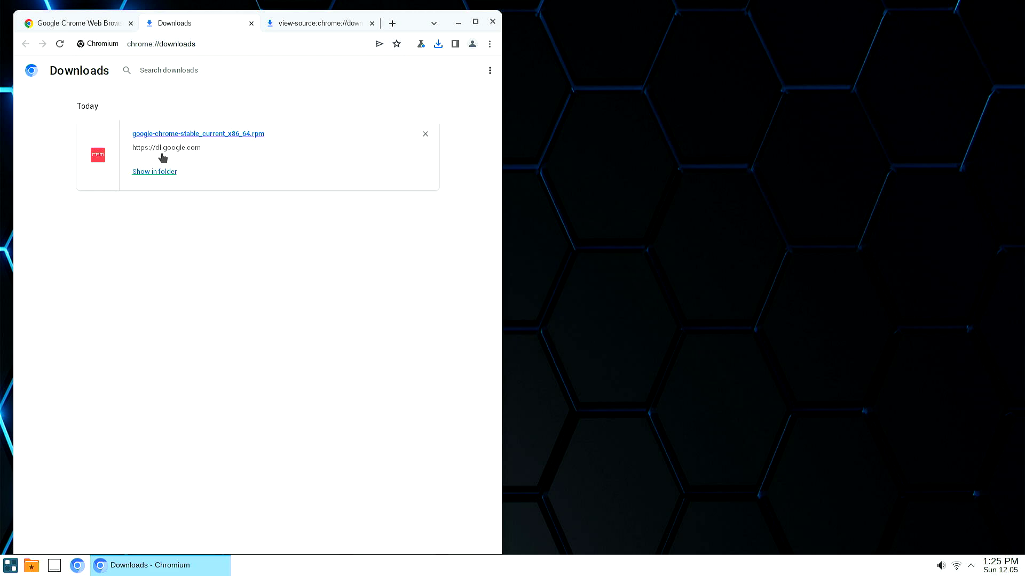
double_click(170, 133)
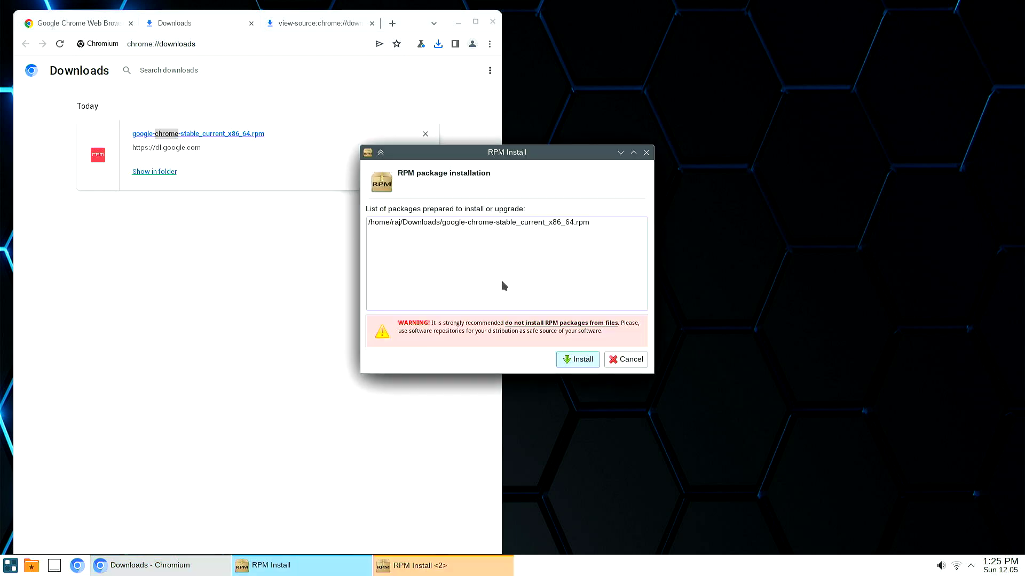
click(565, 360)
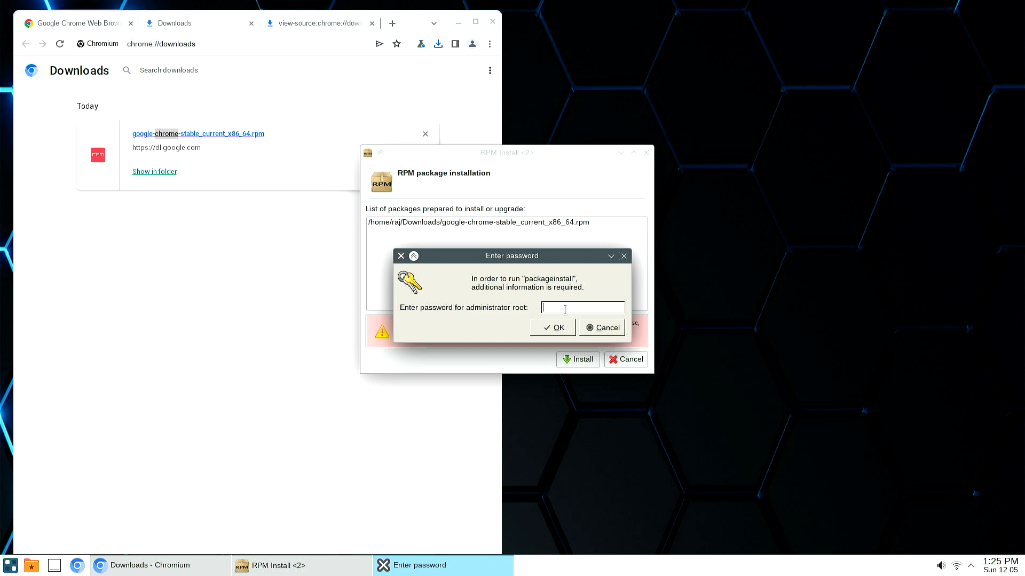
text(••••)
key(Return)
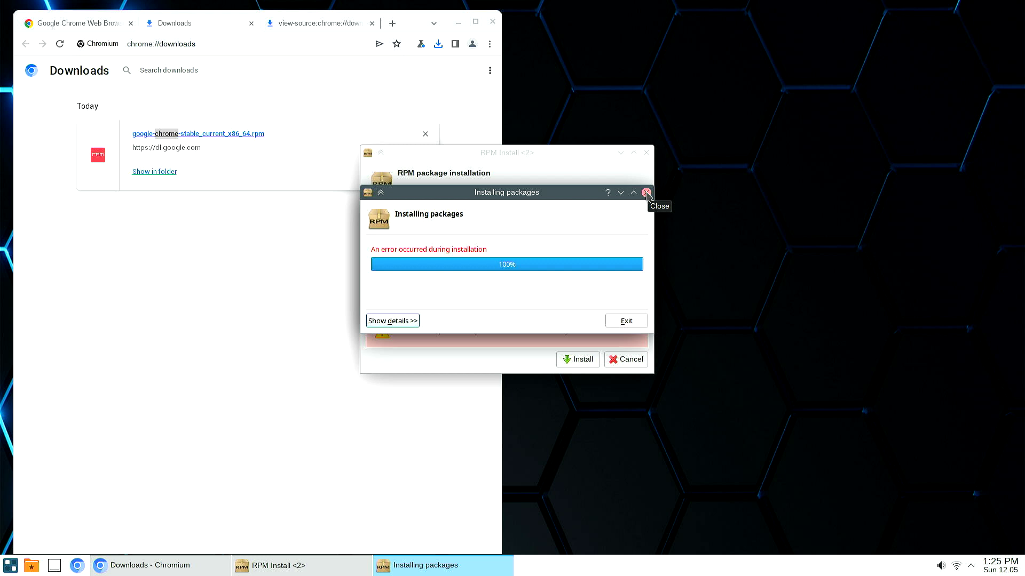
Dismiss the installation error and close the package installer window.
click(647, 193)
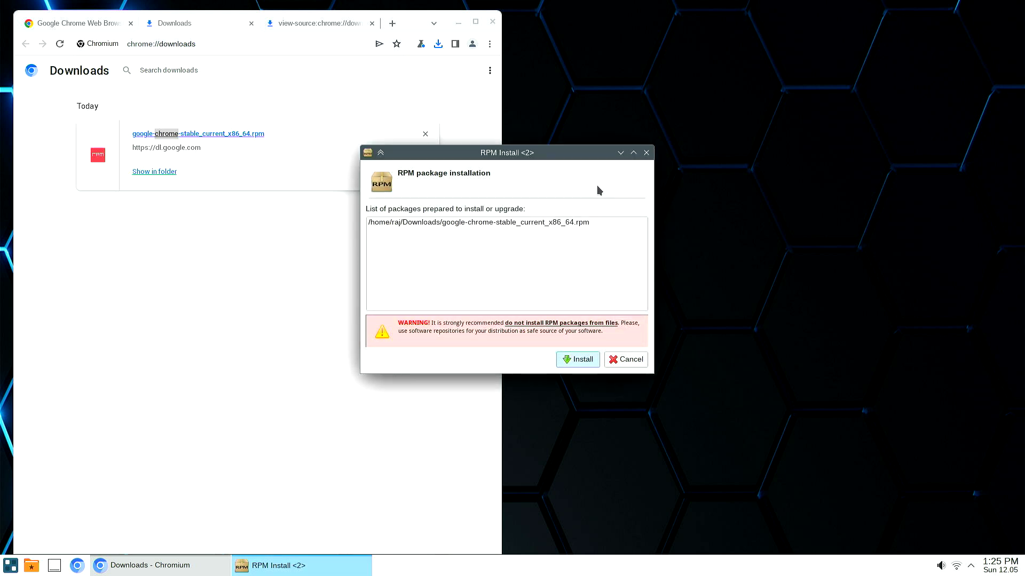
drag(603, 156, 604, 202)
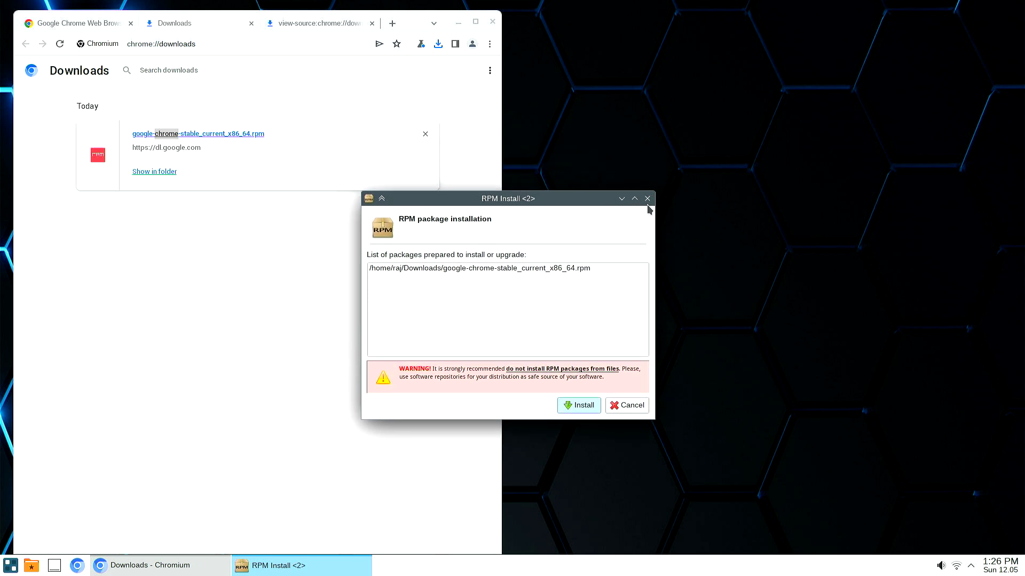
click(647, 199)
Search the application menu for 'so' and launch the Software store.
click(11, 565)
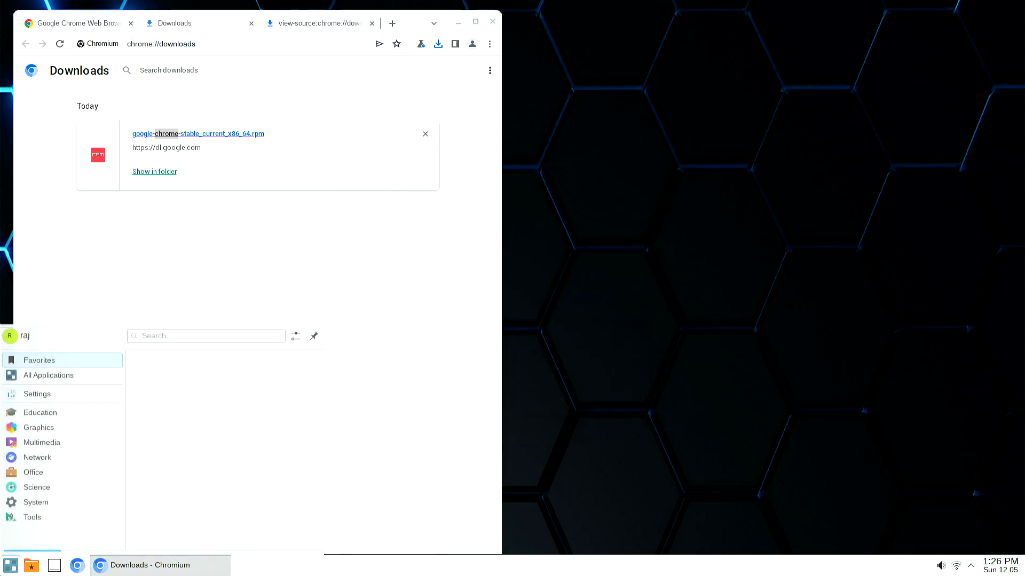
mouse_move(105, 502)
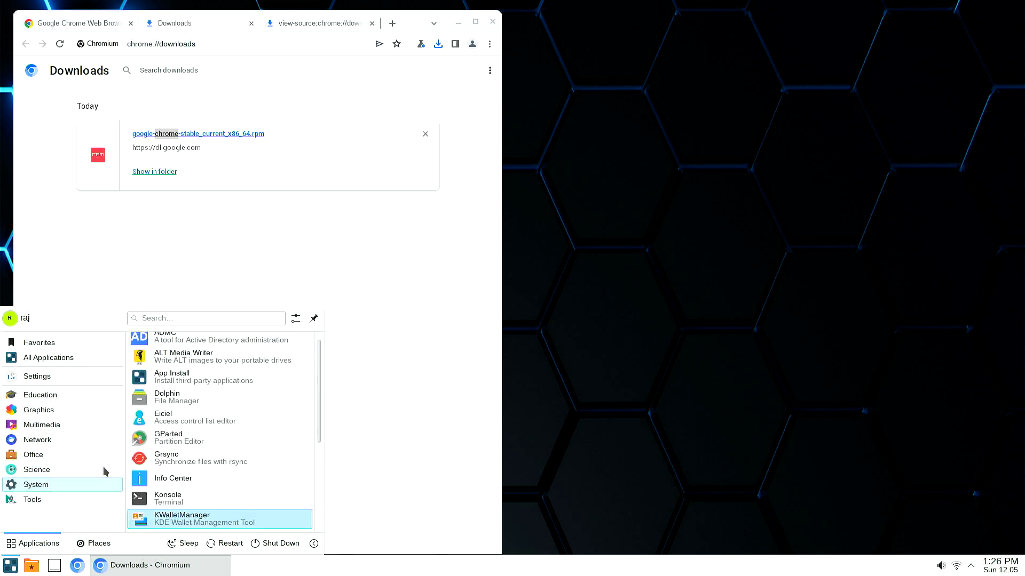
click(229, 317)
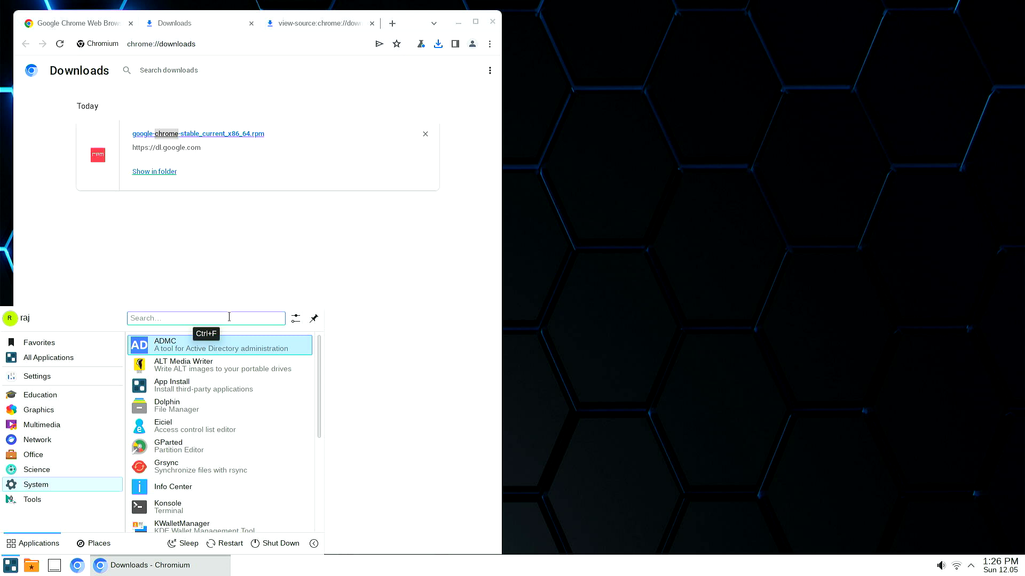
text(p)
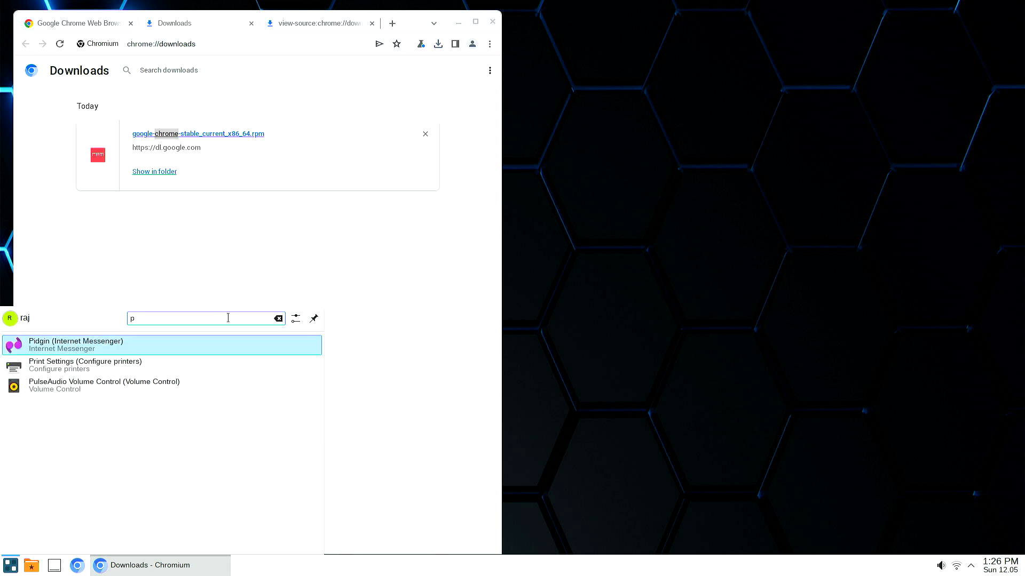
key(BackSpace)
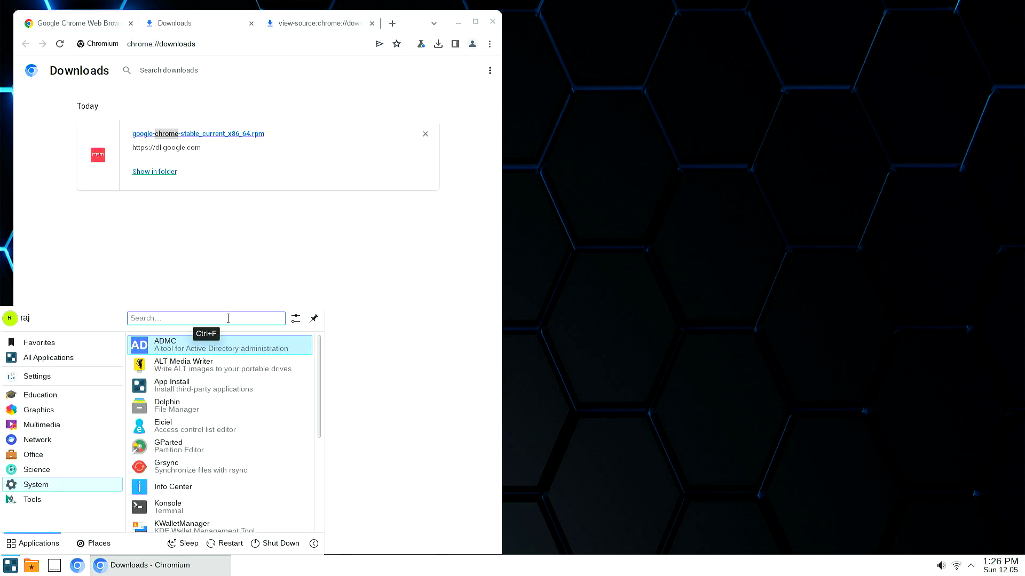
text(so)
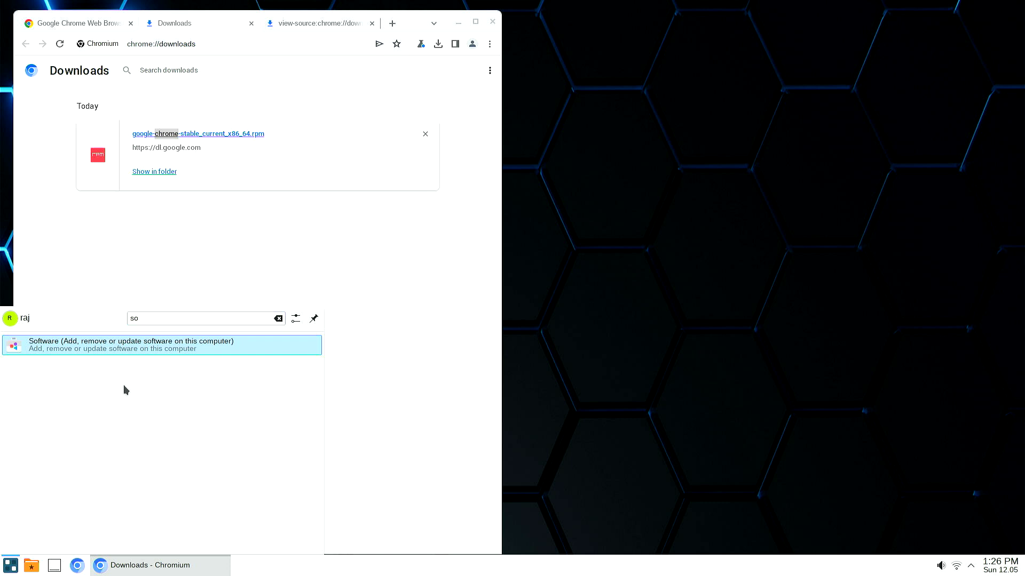
click(142, 347)
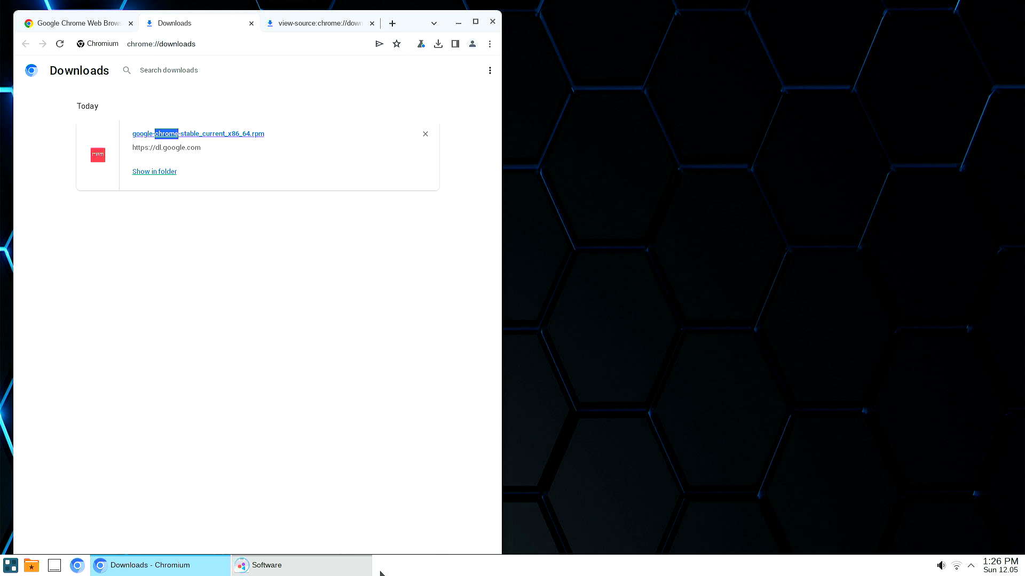
click(337, 568)
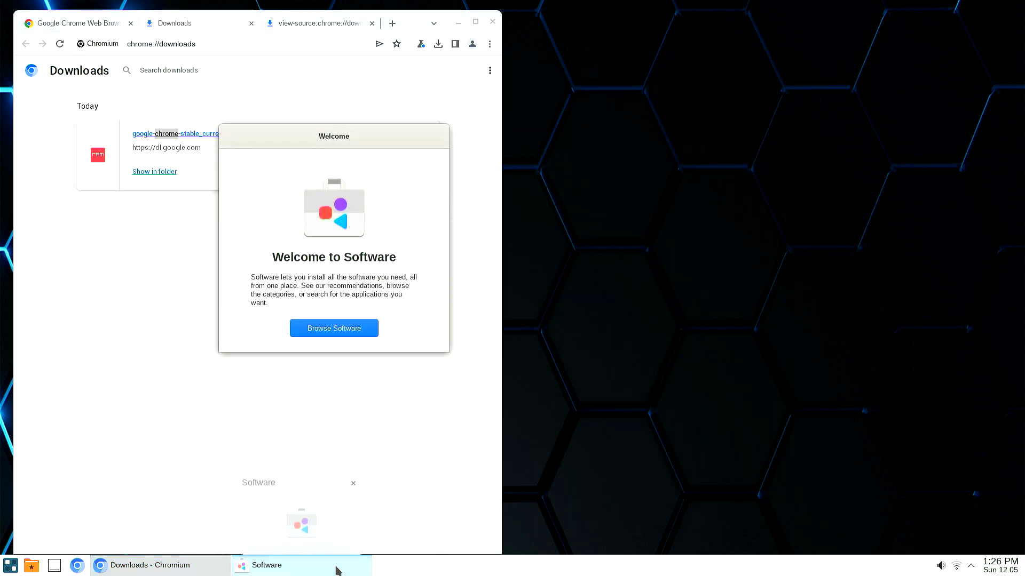
Choose Browse Software on the welcome screen and reposition the window while the catalog loads.
click(338, 569)
click(347, 332)
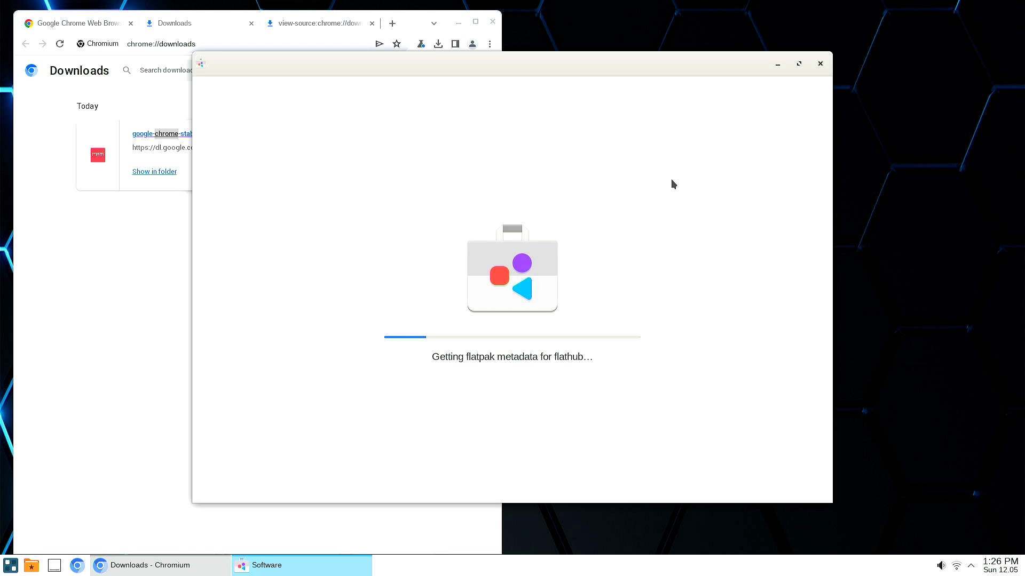
drag(697, 65, 723, 34)
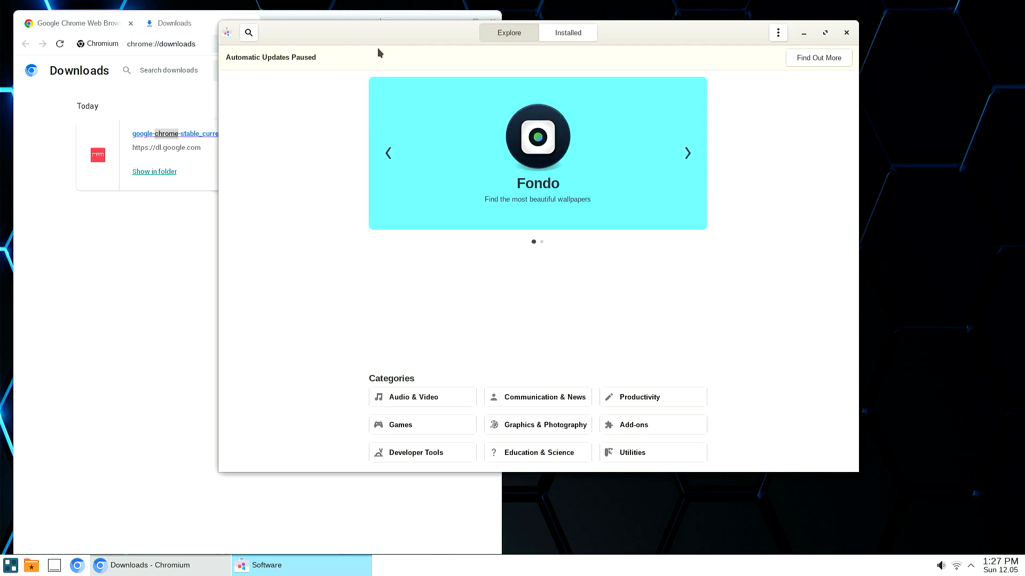
Search the store for 'openboard' and close the Automatic Updates Paused notice.
click(248, 33)
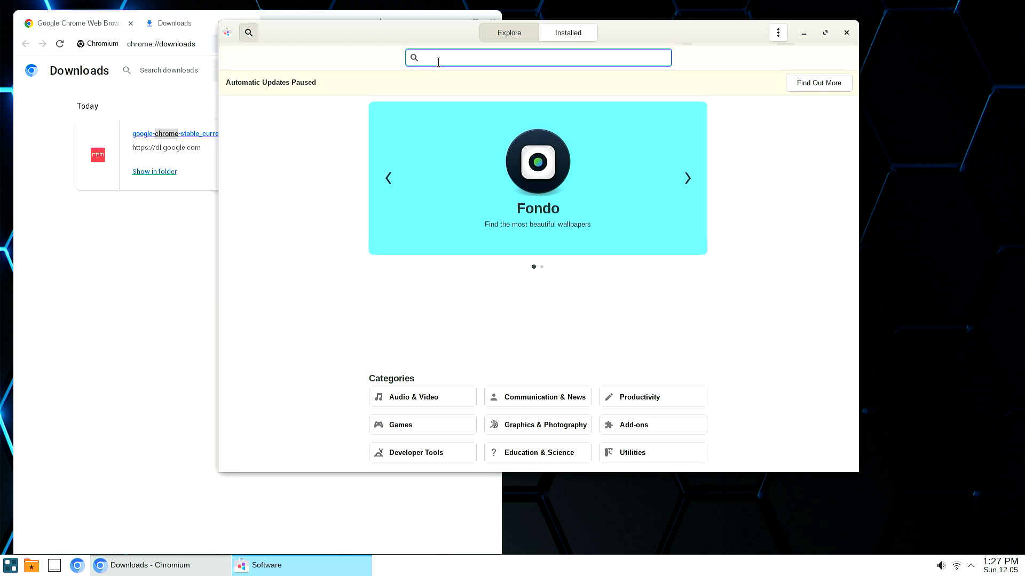
text(openbo)
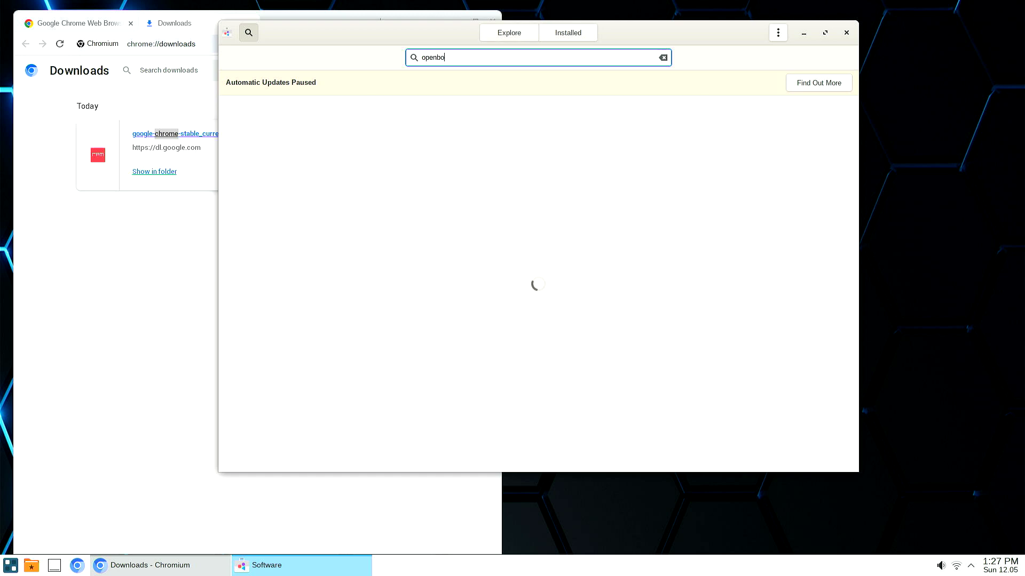
text(ard)
key(Tab)
key(Return)
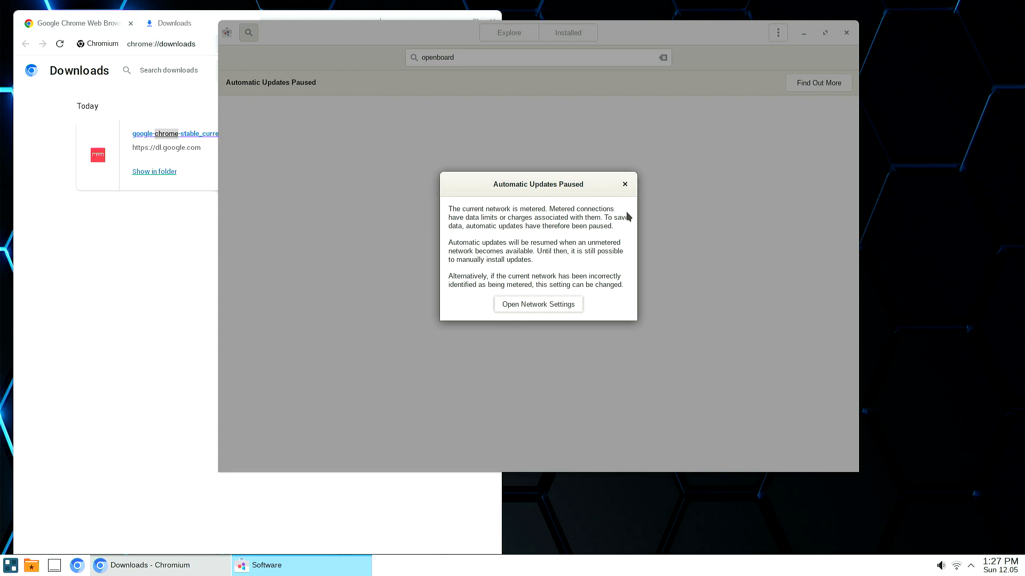
click(624, 184)
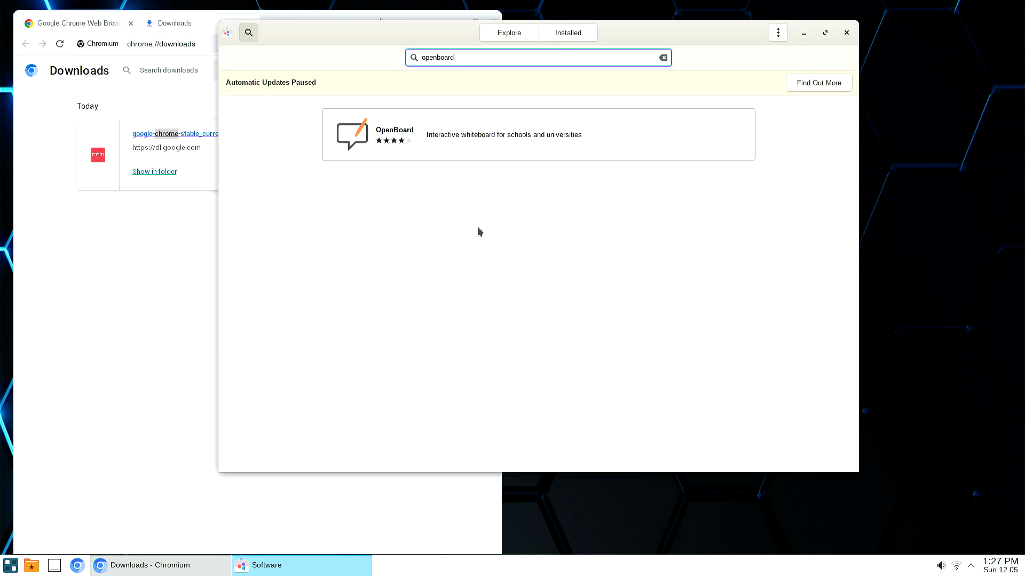
Open the OpenBoard details page and start its installation.
click(825, 33)
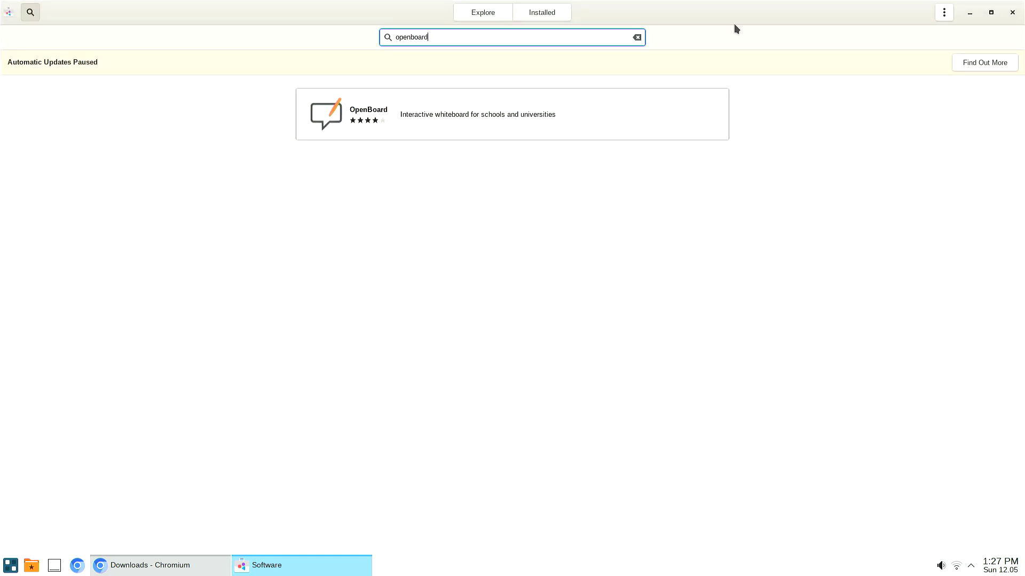
drag(736, 25, 724, 213)
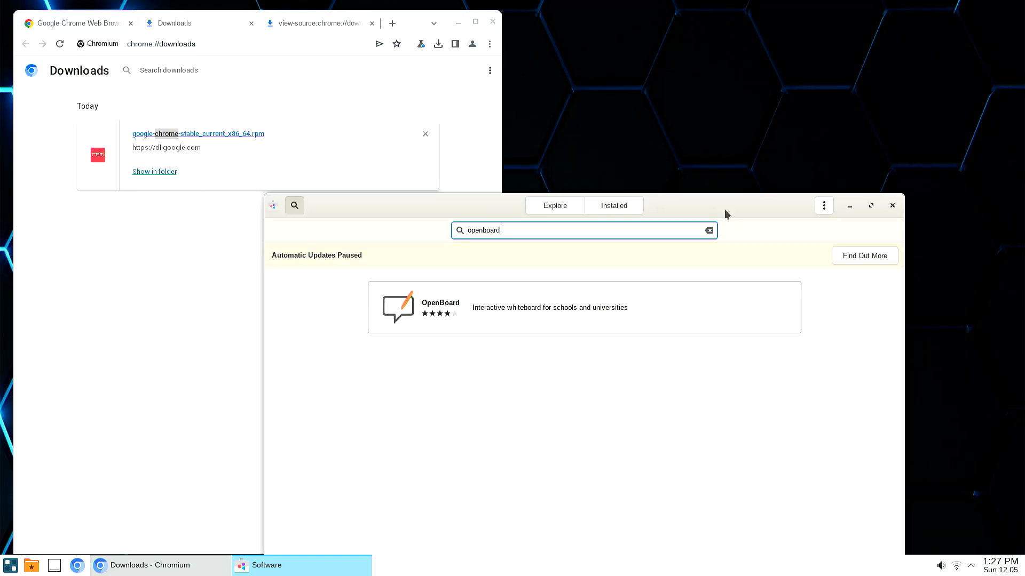
click(674, 306)
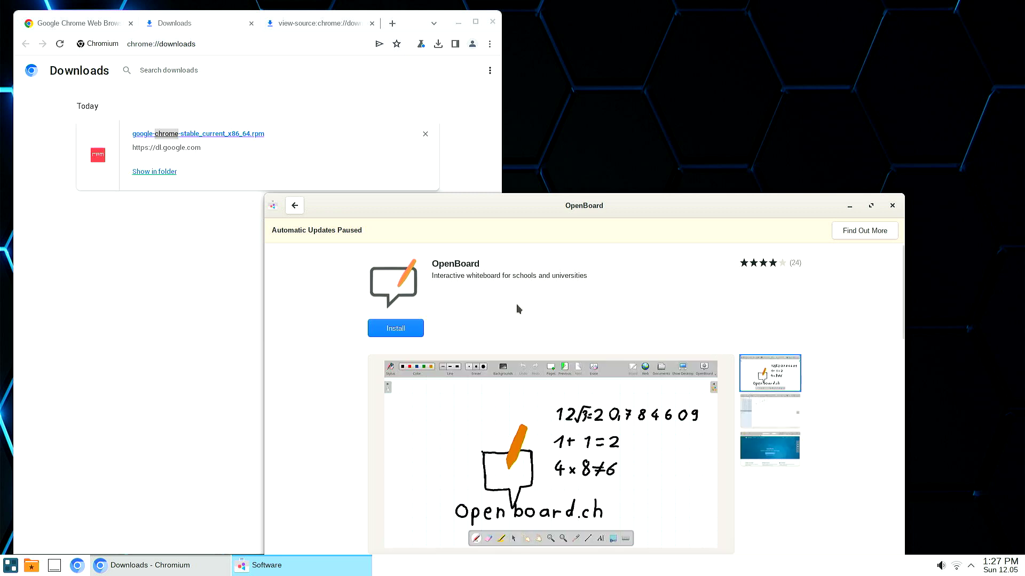
click(388, 335)
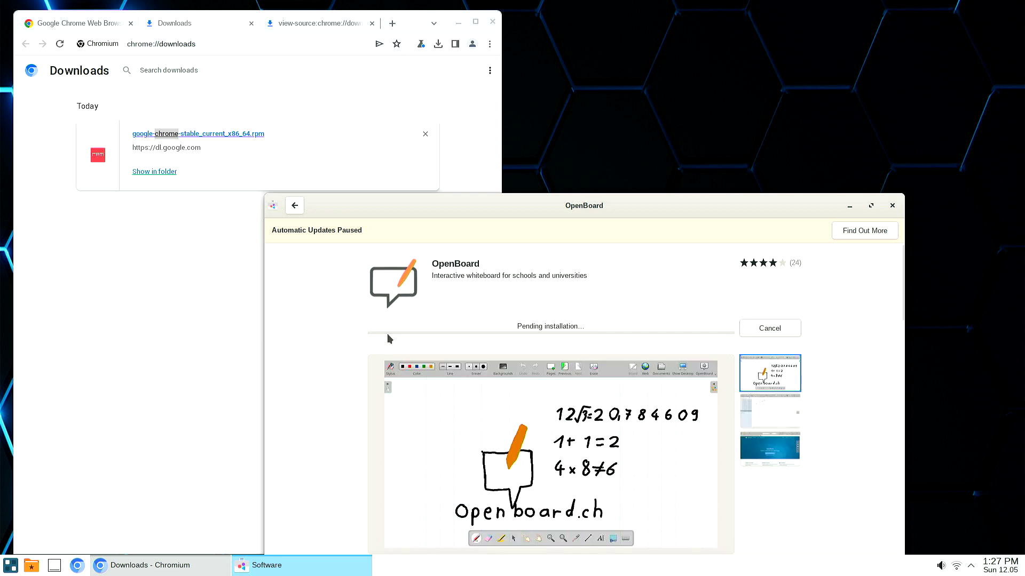